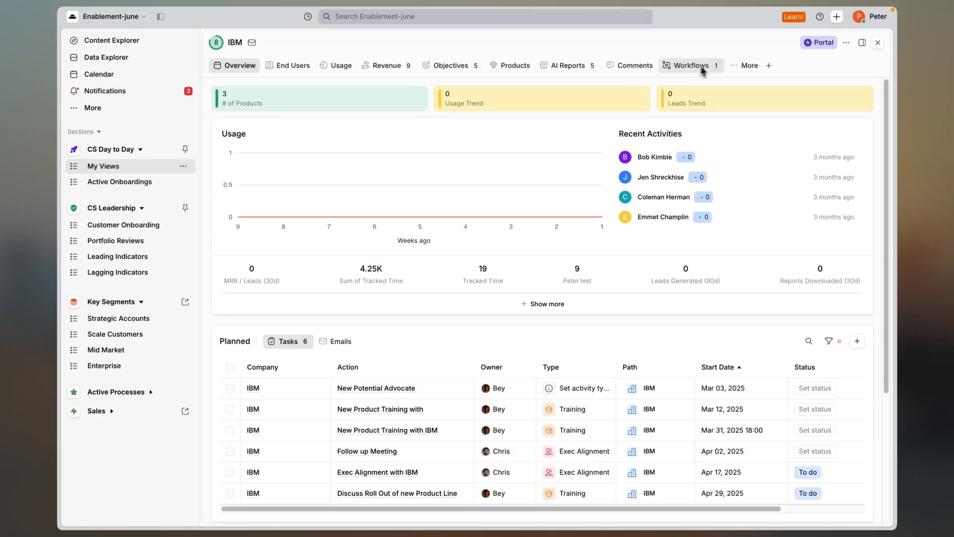
Look at the page types that can be added to the IBM profile and close the profile.
click(727, 66)
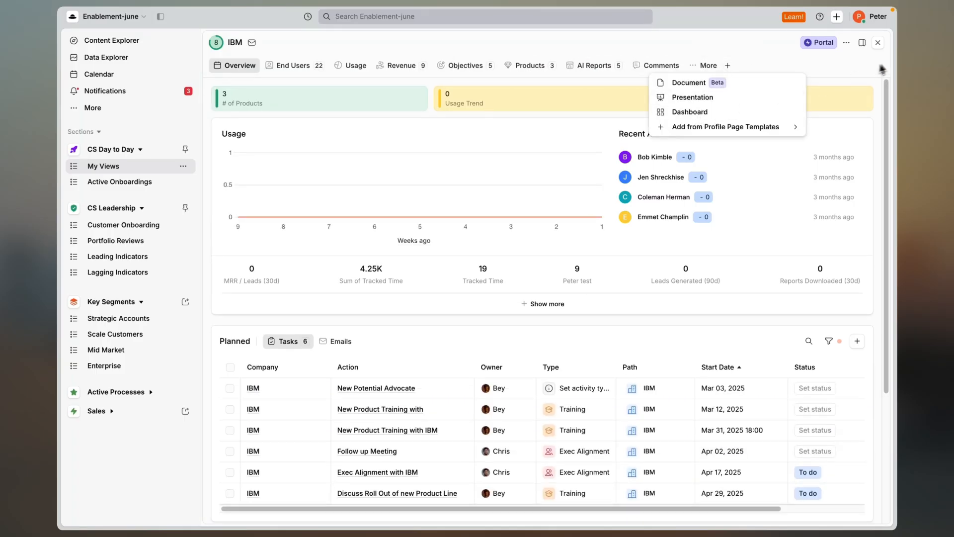
click(882, 46)
click(881, 46)
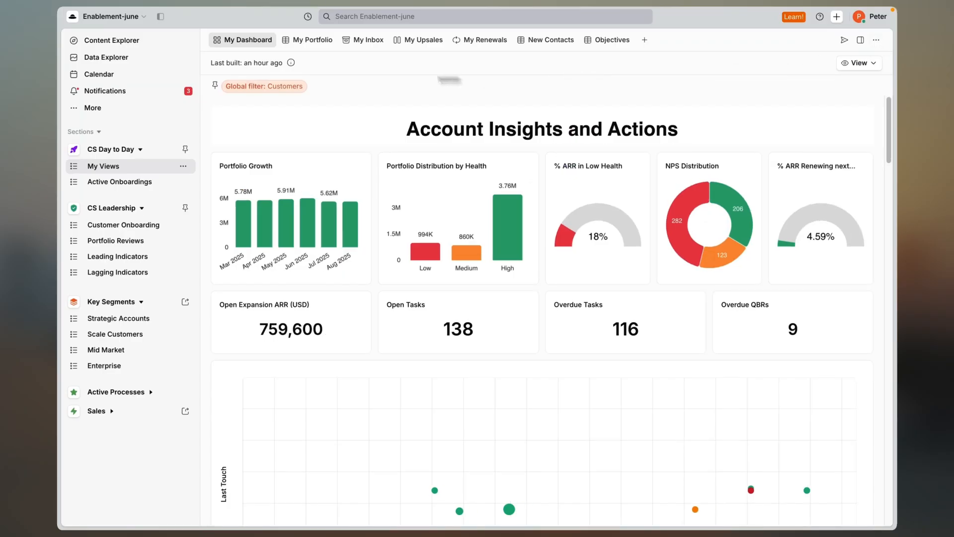
Create a new dashboard page named "Sales Pipeline Dashboard" in Content Explorer, keeping its access Restricted.
click(136, 44)
click(702, 41)
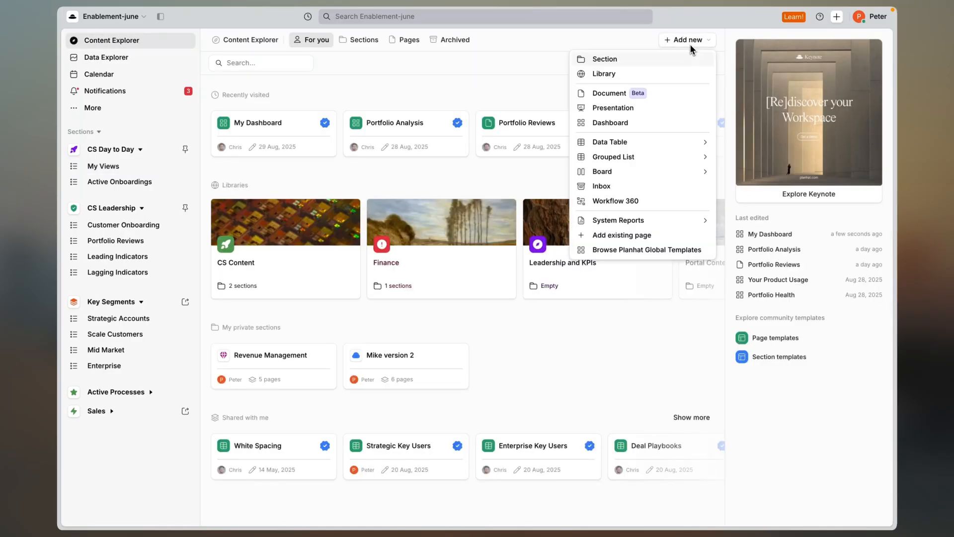
click(646, 124)
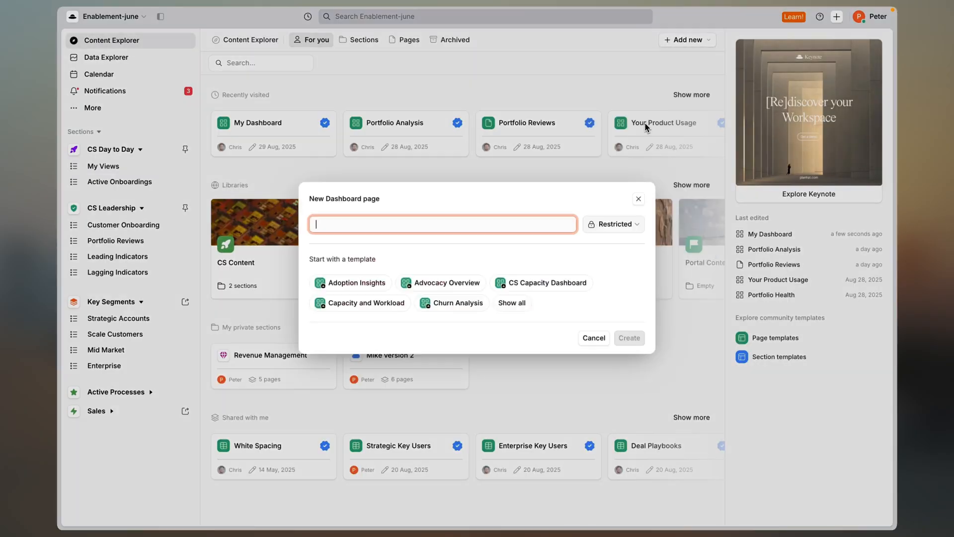
text(Sales Pipeline Dashboard)
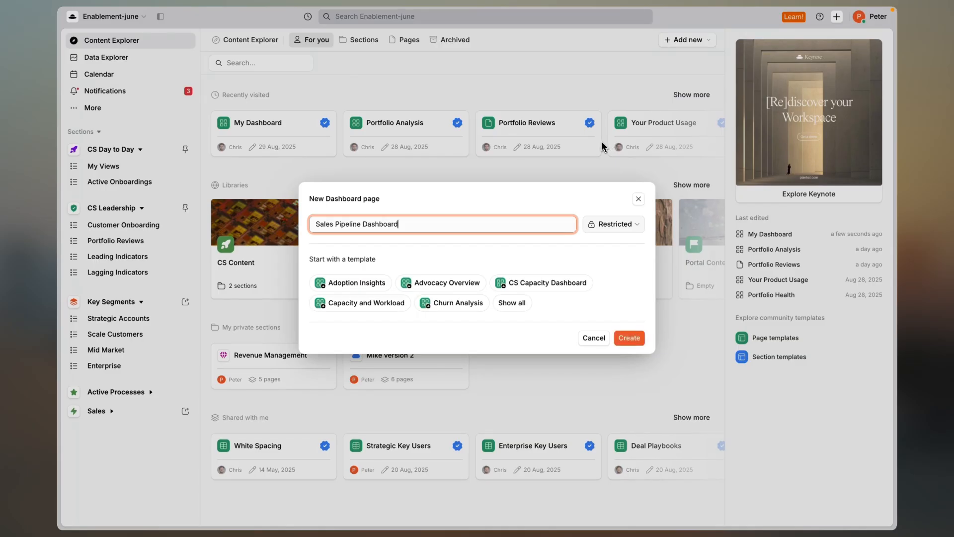
click(636, 224)
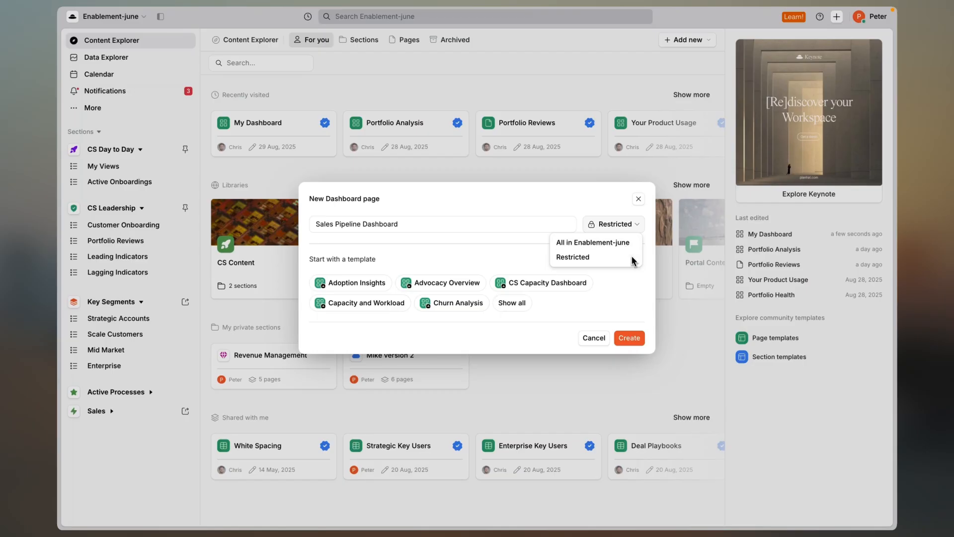
click(643, 276)
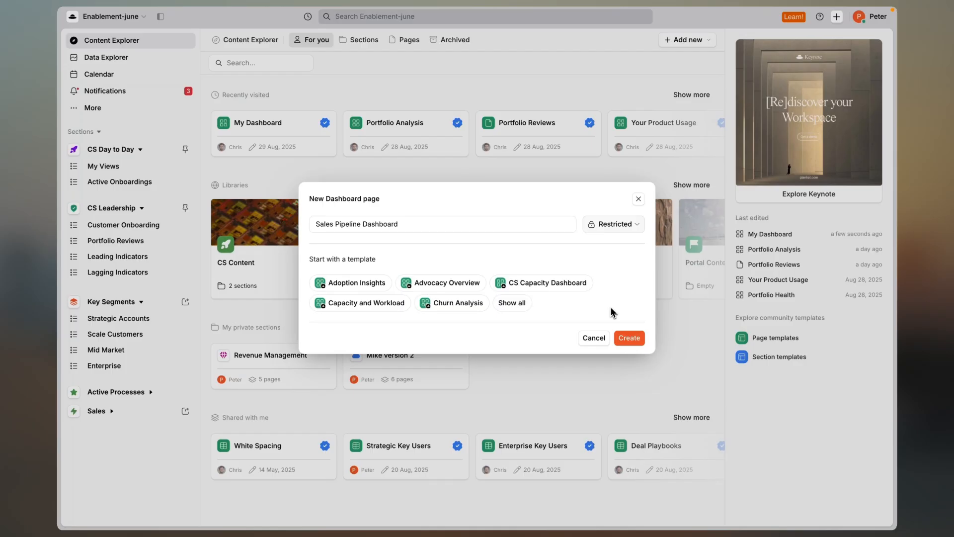
click(627, 339)
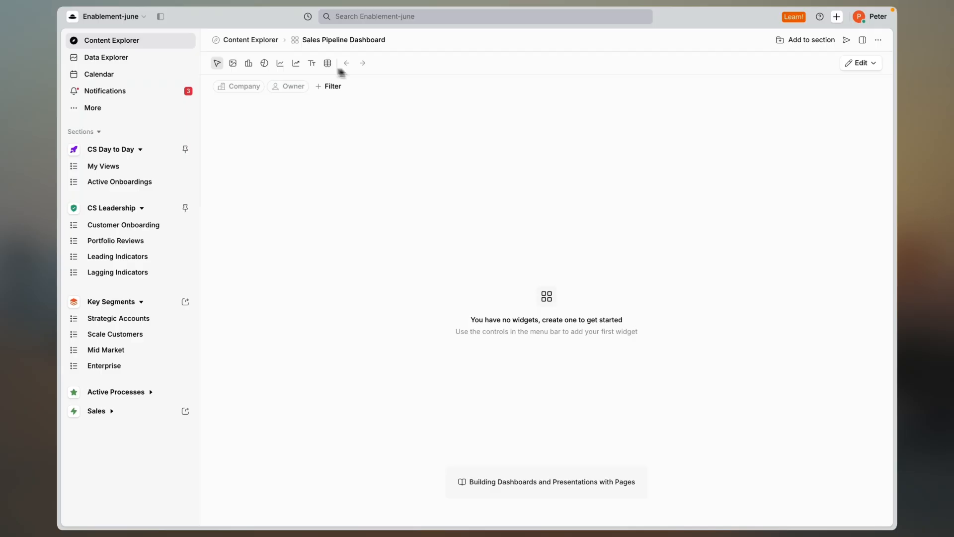
click(818, 17)
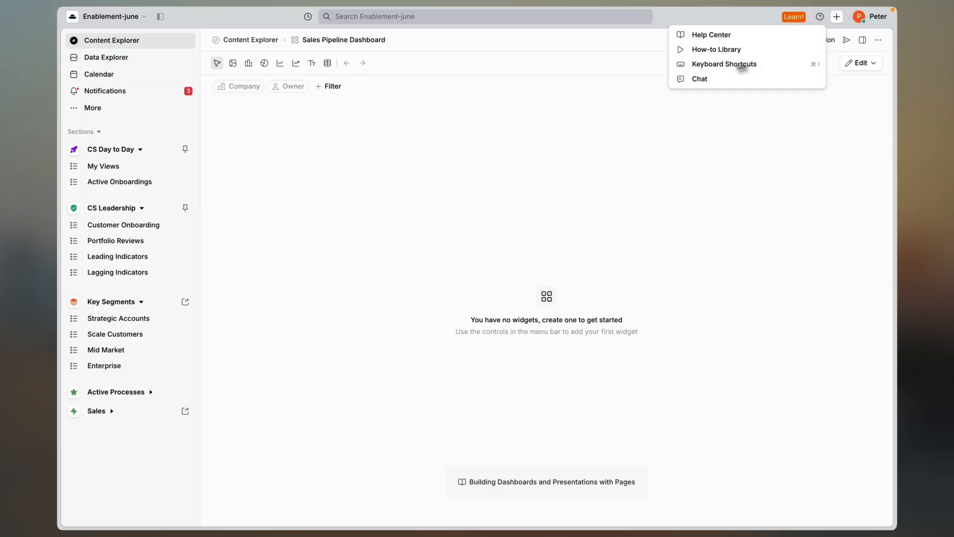
click(315, 64)
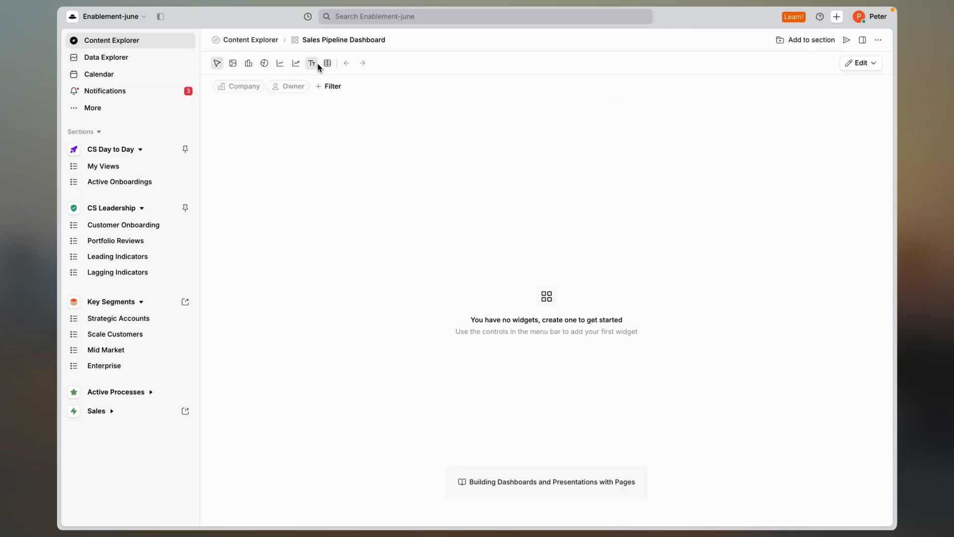
Add a text widget to the empty dashboard containing the title "Sales Pipeline Dashboard".
click(315, 64)
click(312, 81)
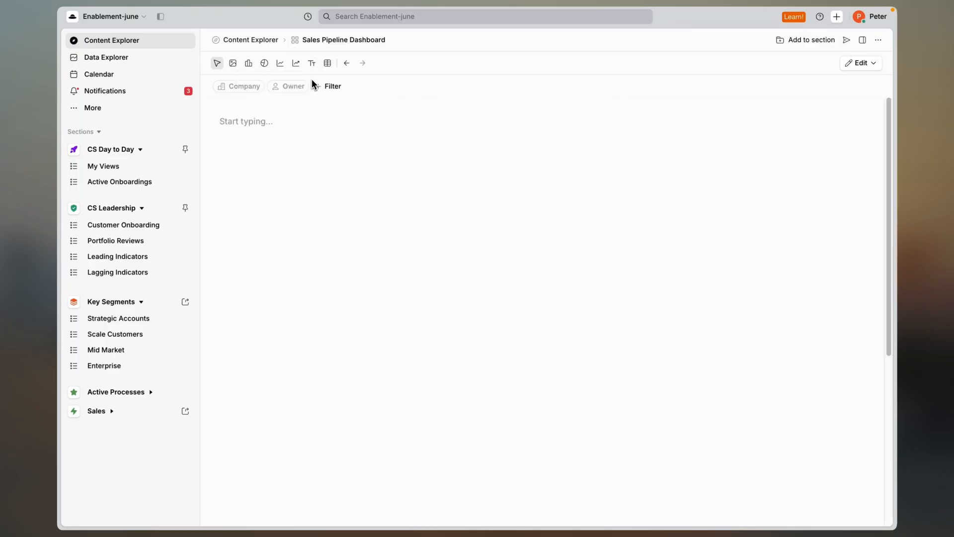
click(248, 126)
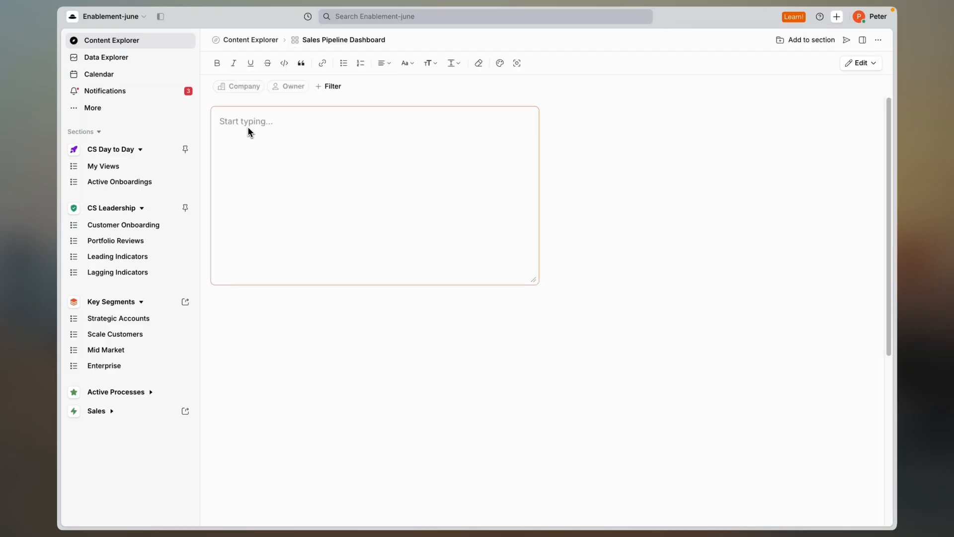
text(Sales Pipeline Dashboard)
Set the whole title text to font size 28 and centre-align it.
key(ctrl+a)
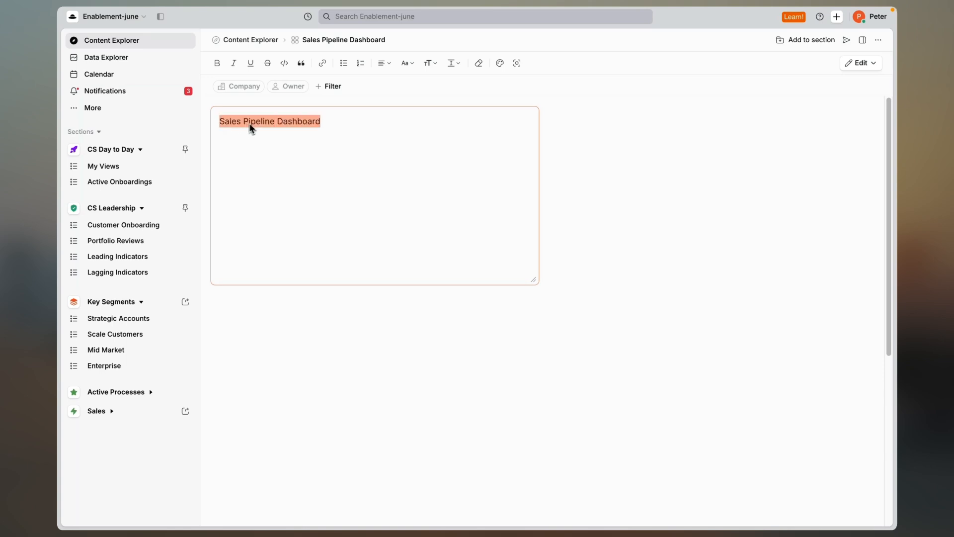
click(430, 64)
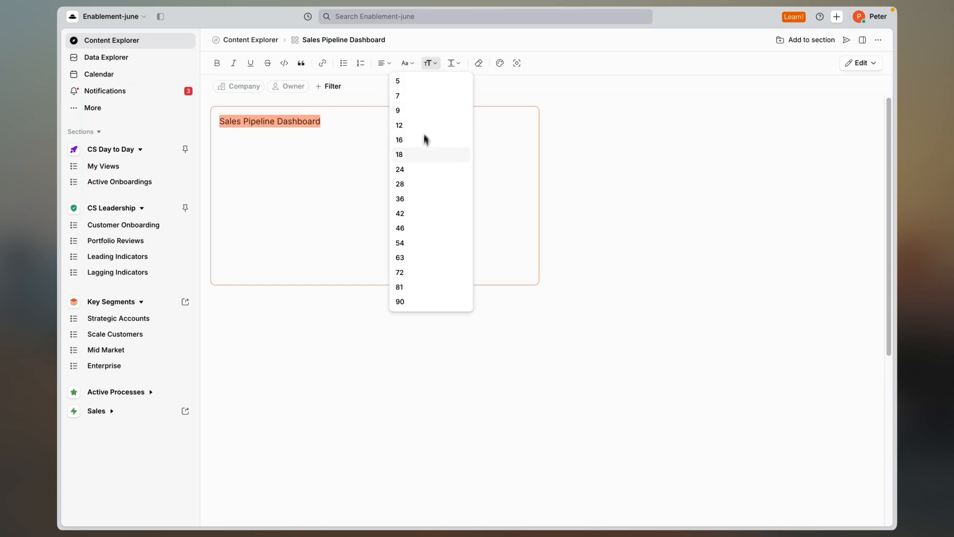
click(414, 185)
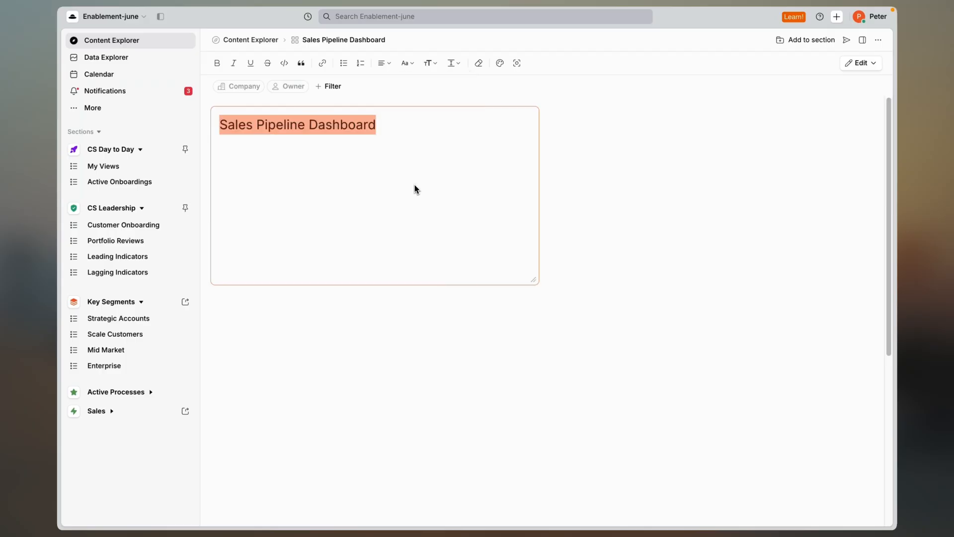
click(384, 64)
click(385, 97)
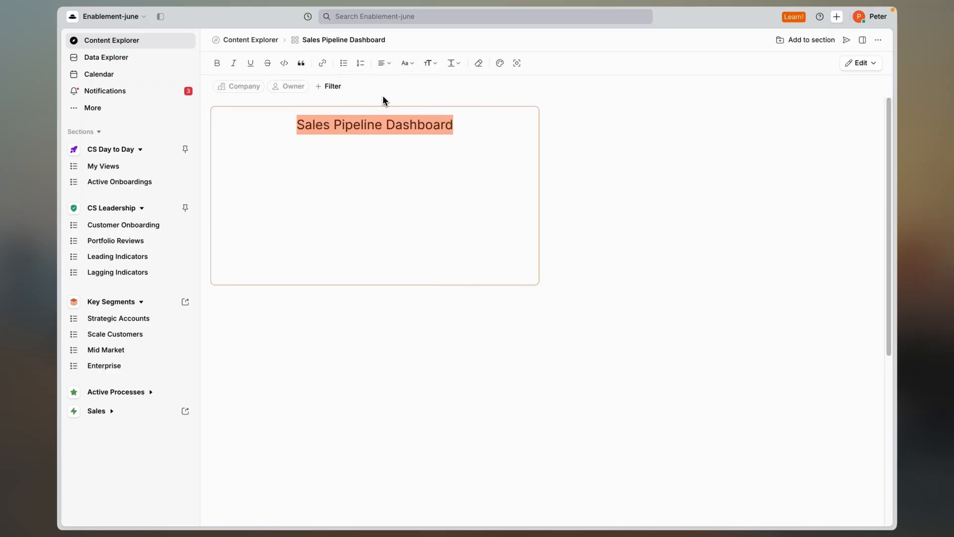
Shorten the title widget to one-line height centred at the top of the dashboard, and give it the Tile style.
drag(532, 279, 664, 141)
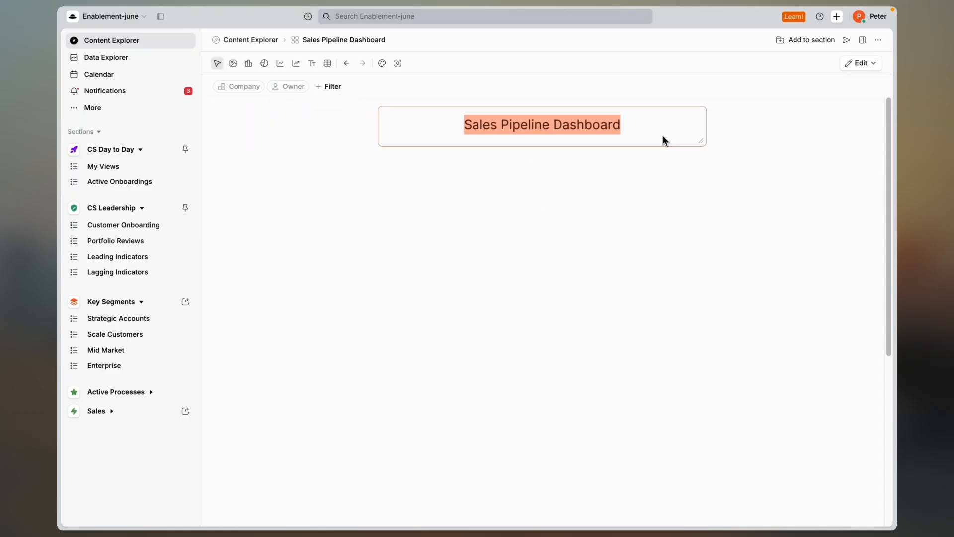
click(596, 128)
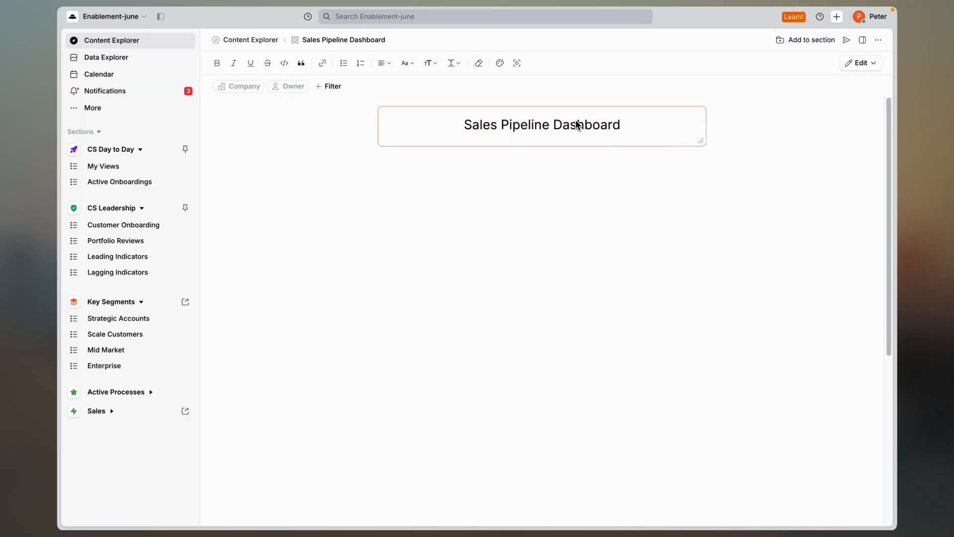
click(517, 66)
click(512, 94)
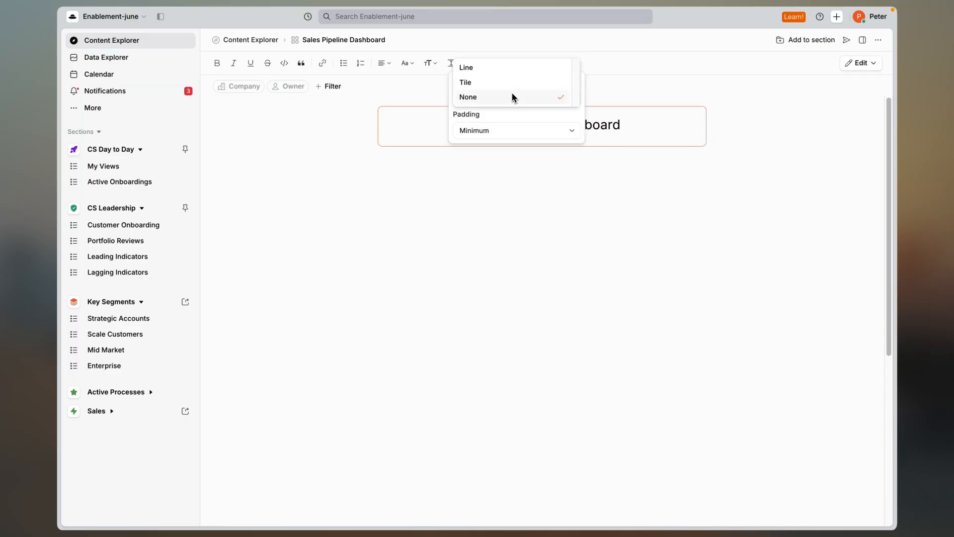
click(511, 83)
click(665, 184)
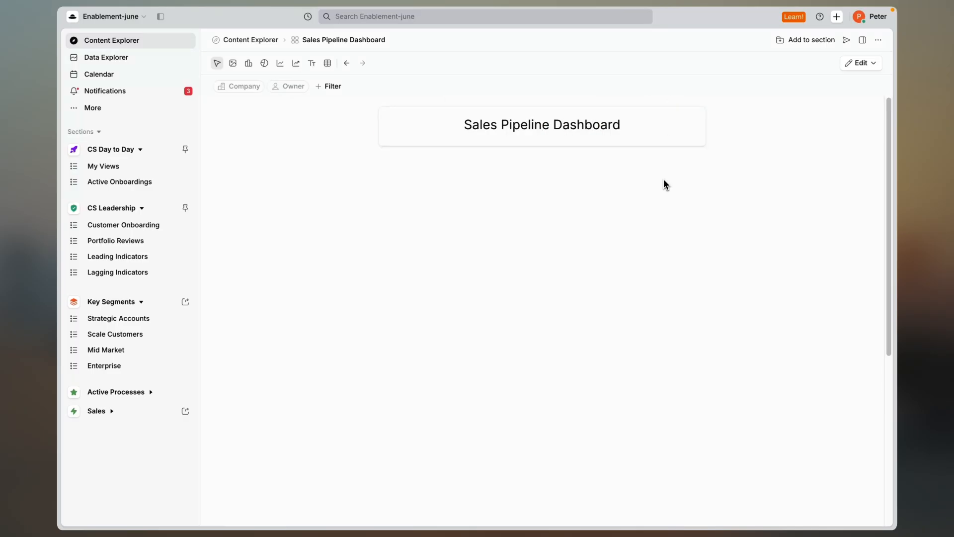
Start a new vertical bar chart widget and name it "Open Opps".
click(245, 62)
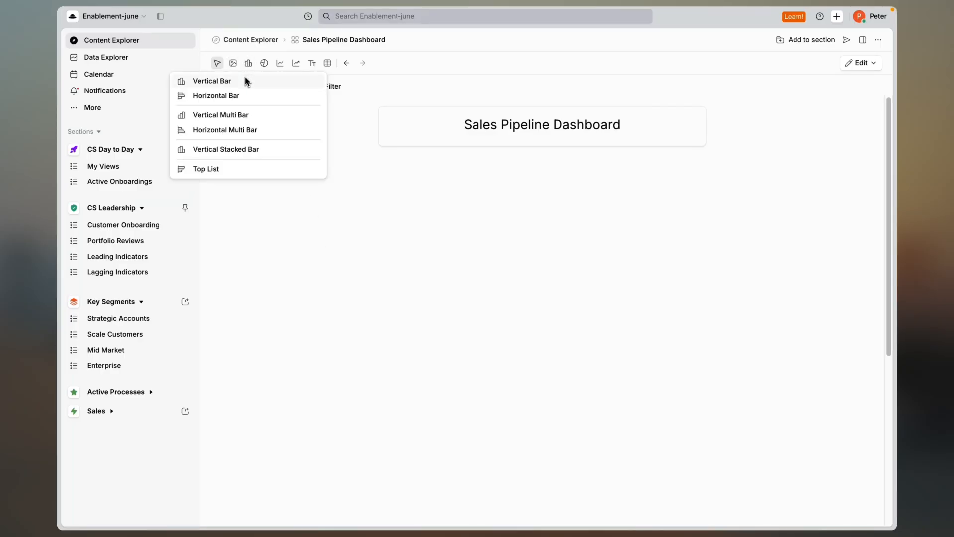
click(246, 78)
click(602, 145)
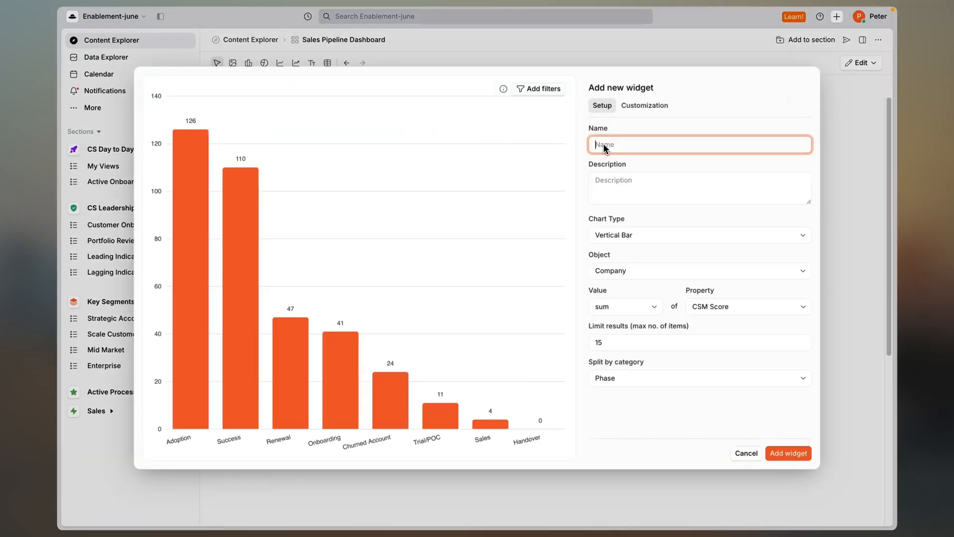
text(Open )
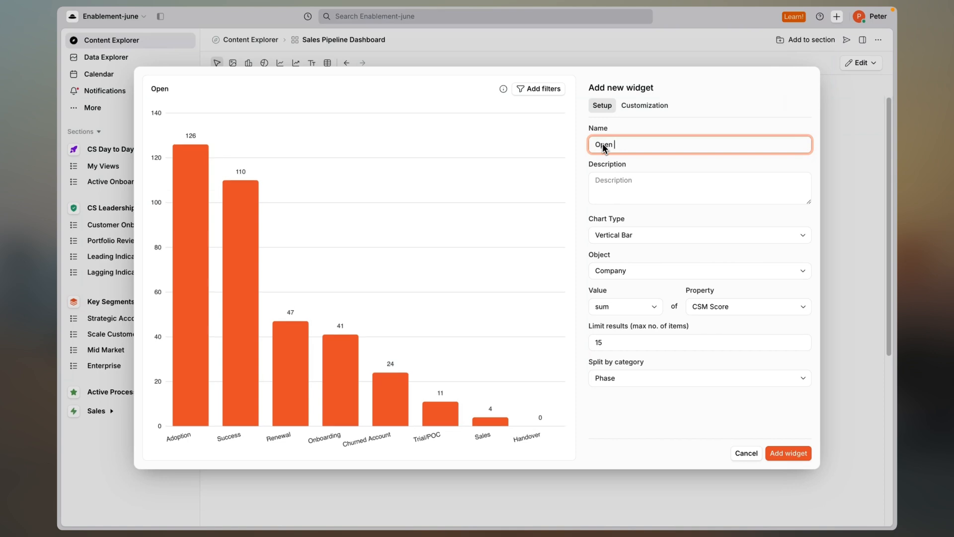
text(Opps)
click(664, 222)
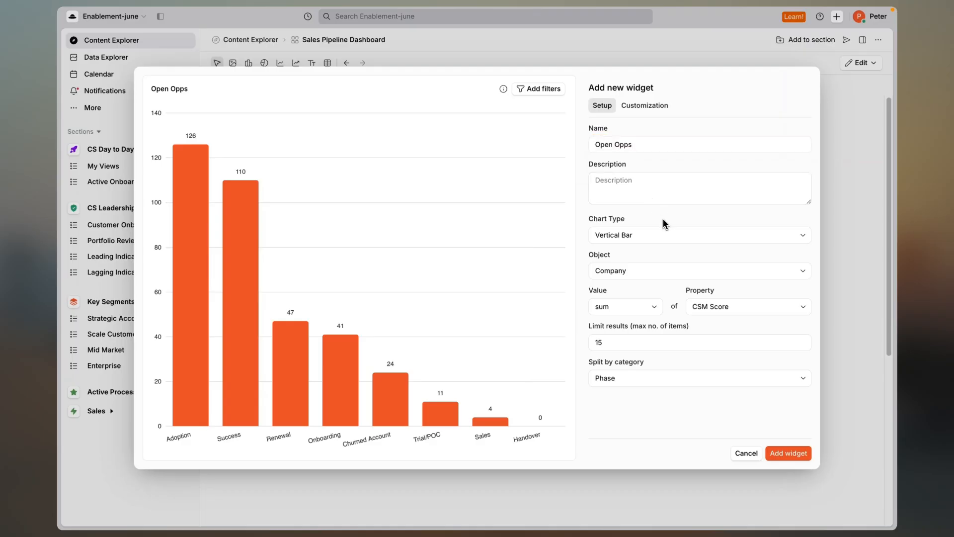
Configure the Open Opps chart to show the count of Opportunity objects, split by Owner.
click(669, 275)
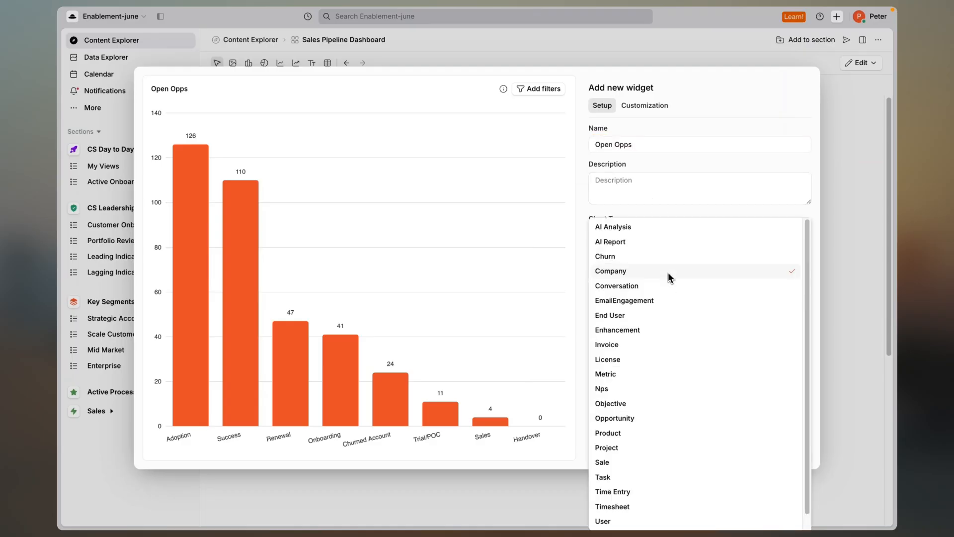
click(648, 419)
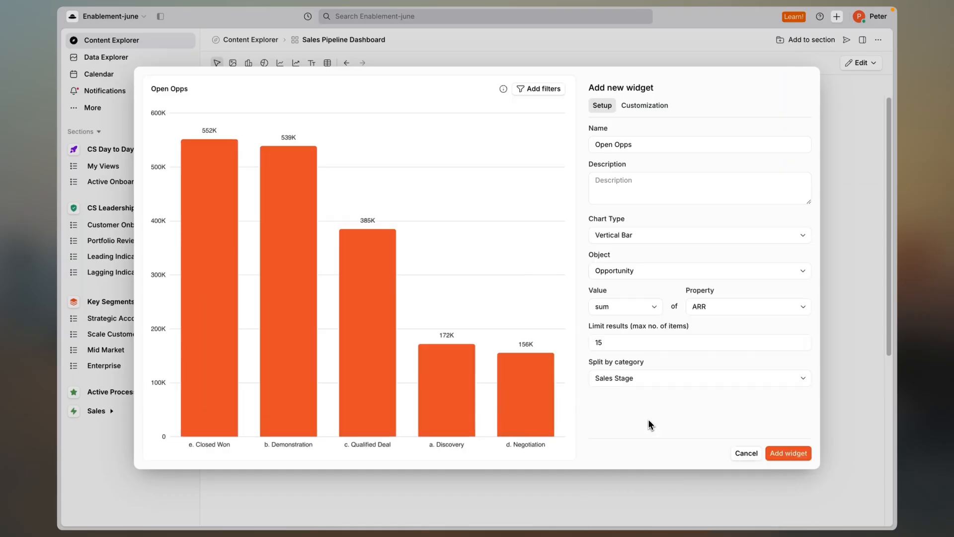
click(653, 309)
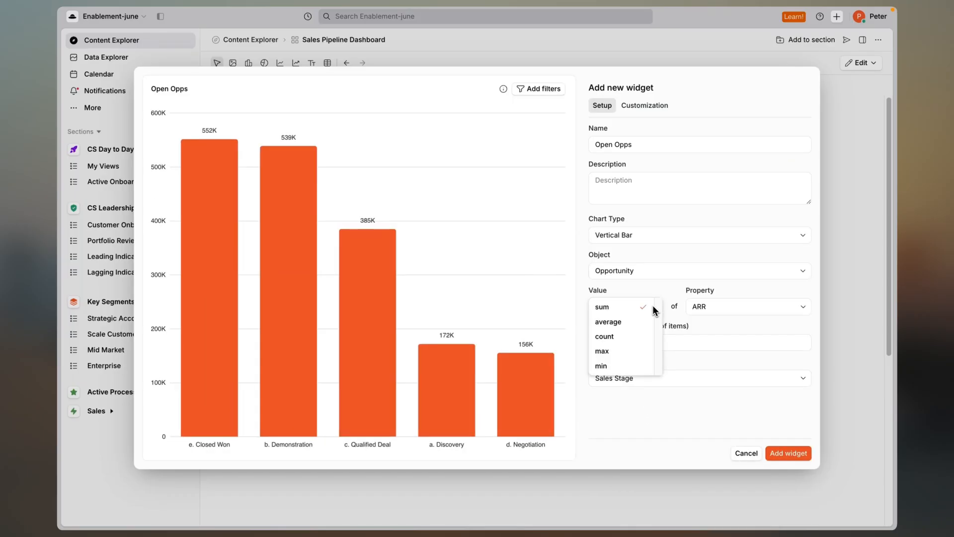
click(636, 337)
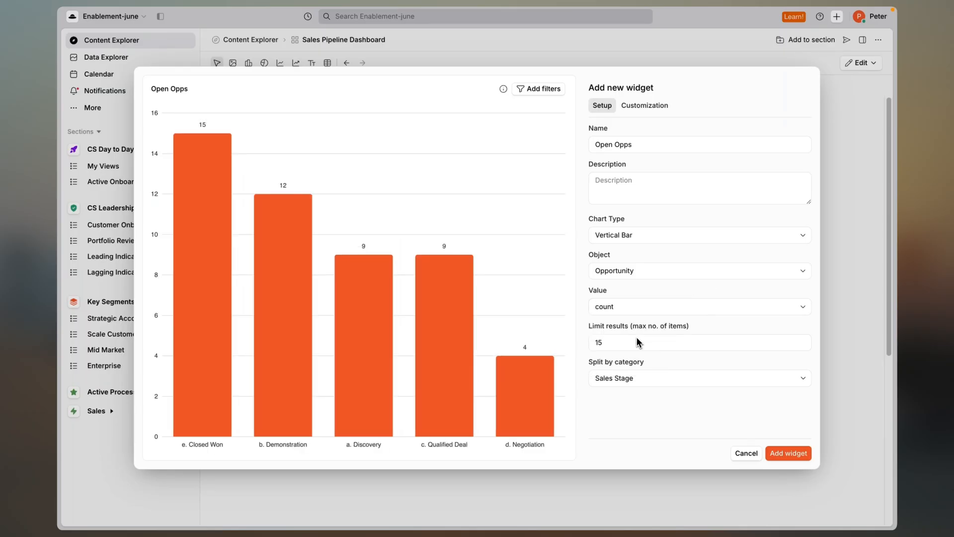
click(644, 380)
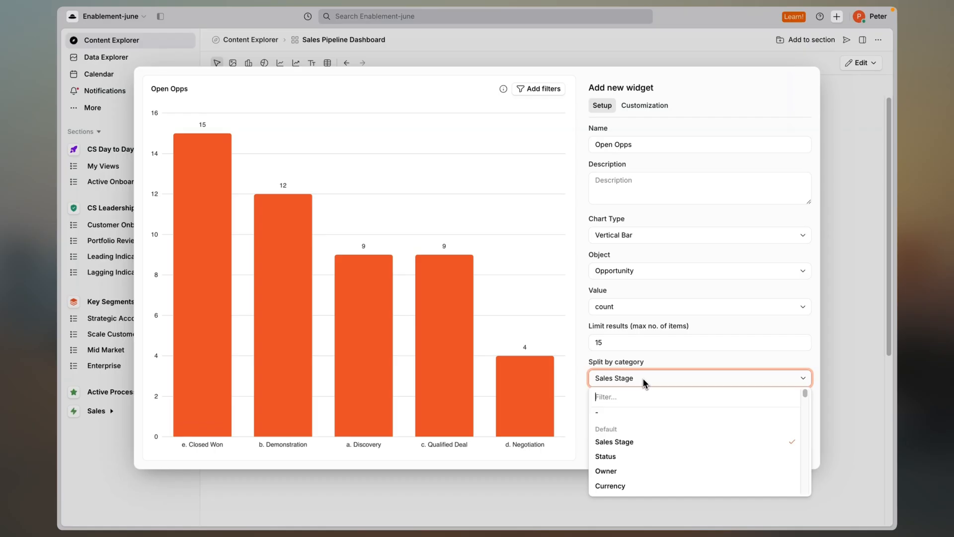
click(630, 473)
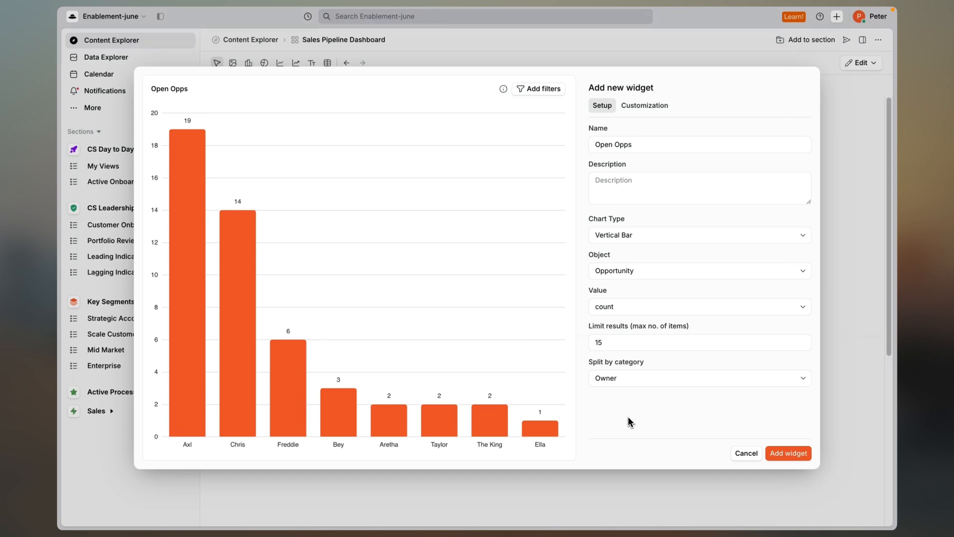
Add a reference value line labelled "Quota" with value 12 to the Open Opps chart.
click(657, 104)
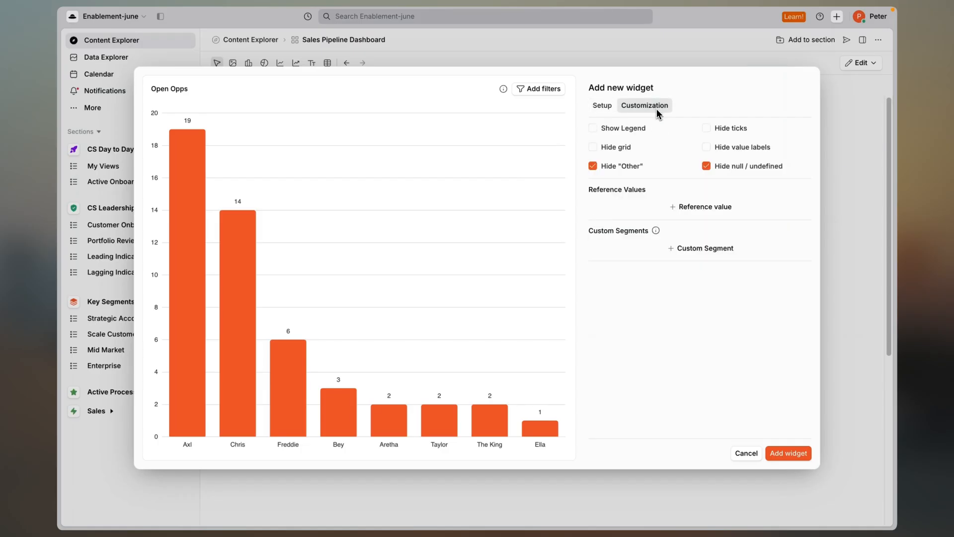
click(686, 208)
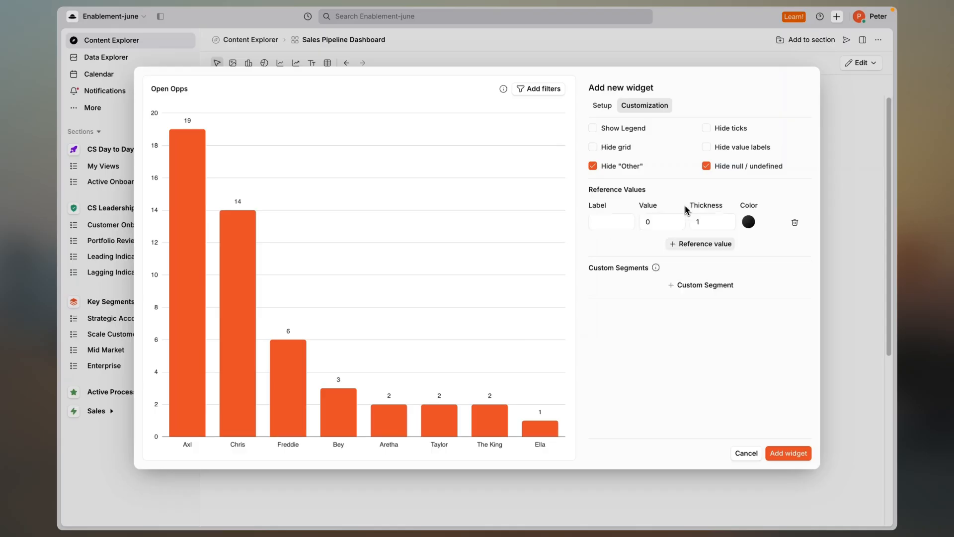
click(620, 222)
text(Quota)
key(Tab)
text(12)
click(643, 252)
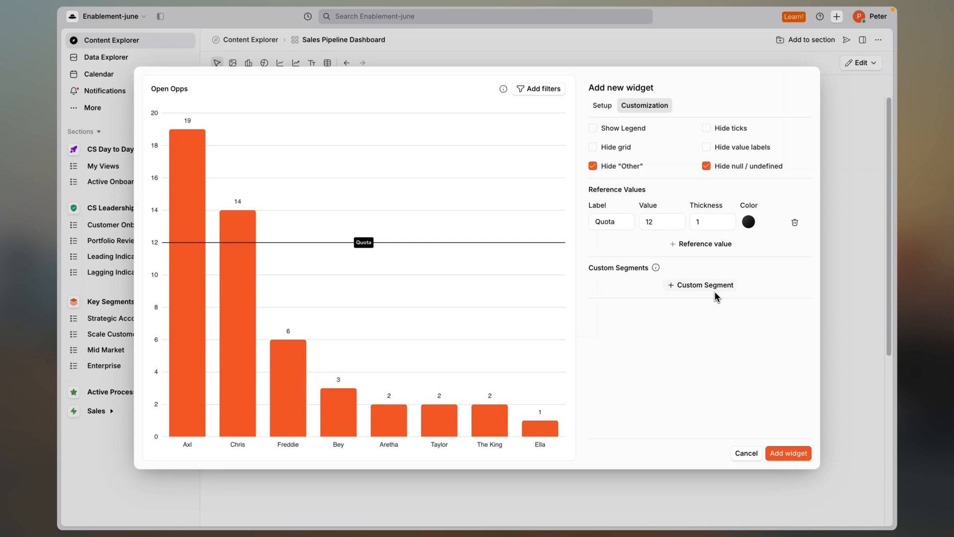
Add an advanced filter rule to the Open Opps chart on Sales Stage with the Any Of condition.
click(546, 90)
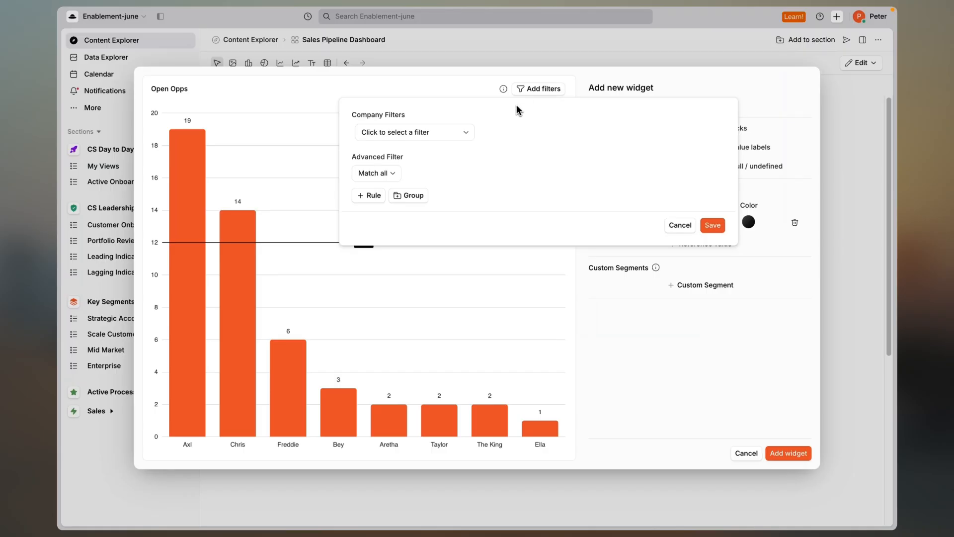
click(377, 196)
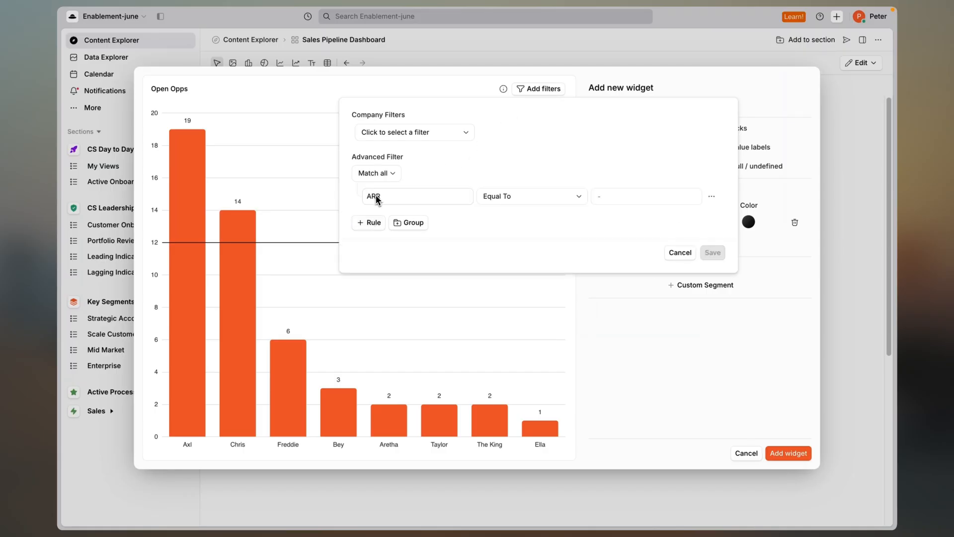
click(403, 199)
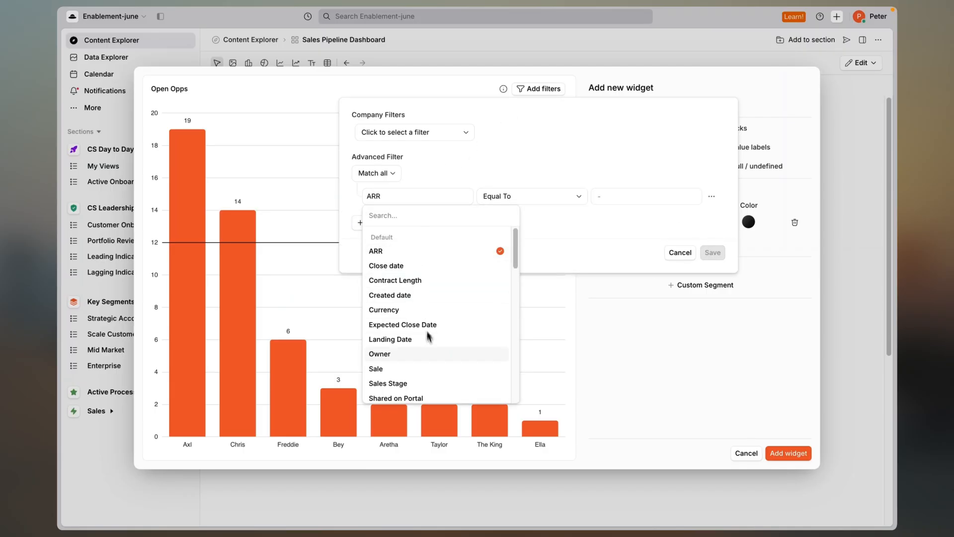
click(443, 382)
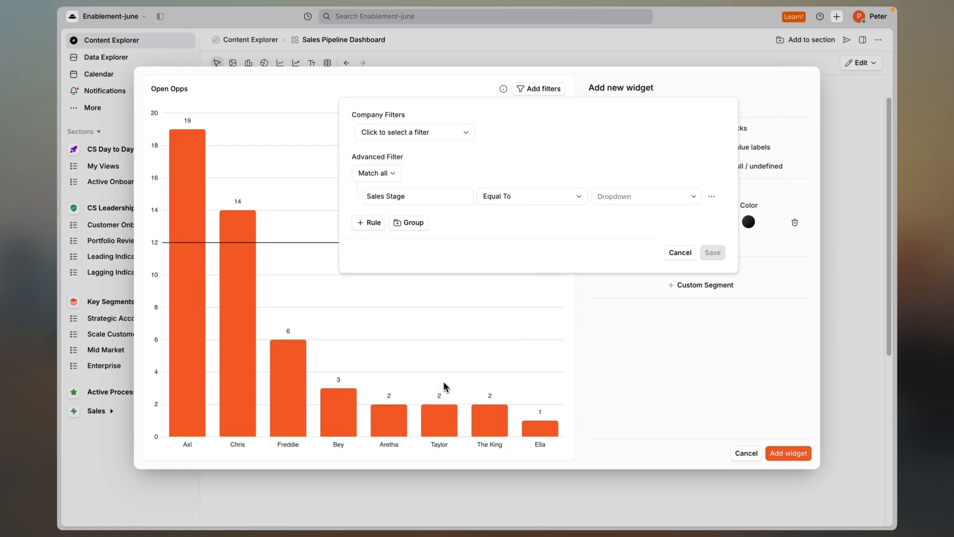
click(540, 198)
click(526, 255)
Include the a. Discovery, b. Demonstration, c. Qualified Deal and d. Negotiation stages in the chart's filter rule and save the filter.
click(641, 199)
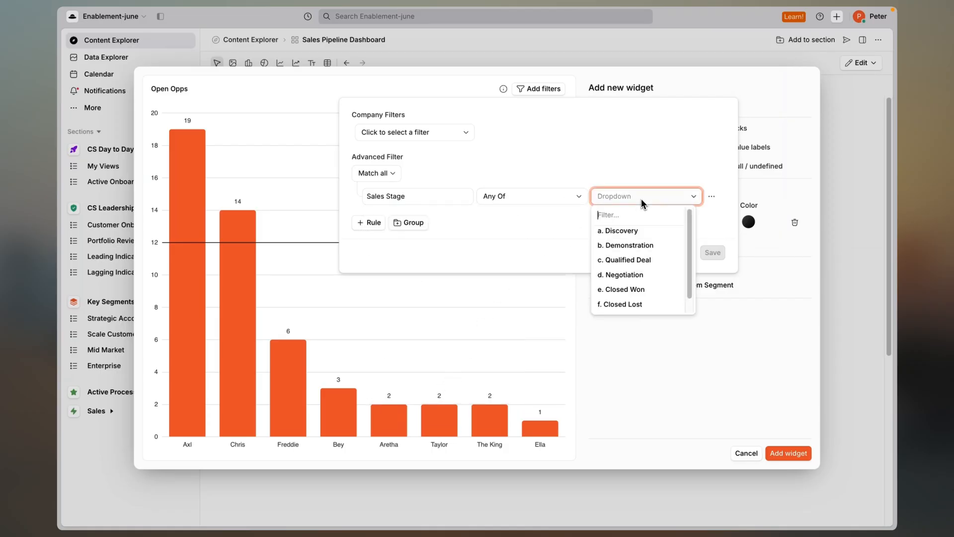
click(633, 231)
click(633, 245)
click(632, 260)
click(631, 277)
click(715, 181)
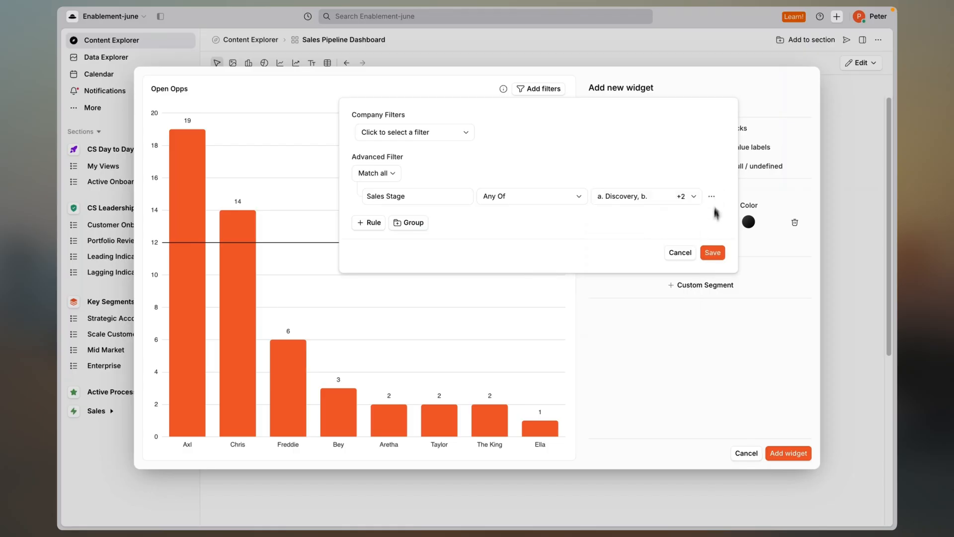
click(710, 253)
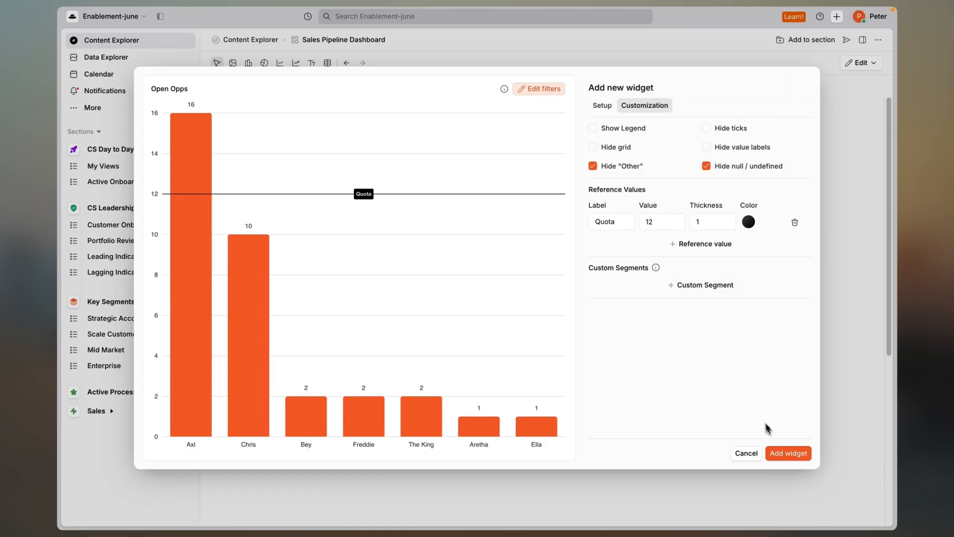
Add the Open Opps chart to the dashboard below the title and size it to about half the dashboard's width.
click(781, 452)
click(508, 270)
drag(537, 330, 558, 362)
click(397, 63)
click(395, 97)
click(390, 113)
click(622, 270)
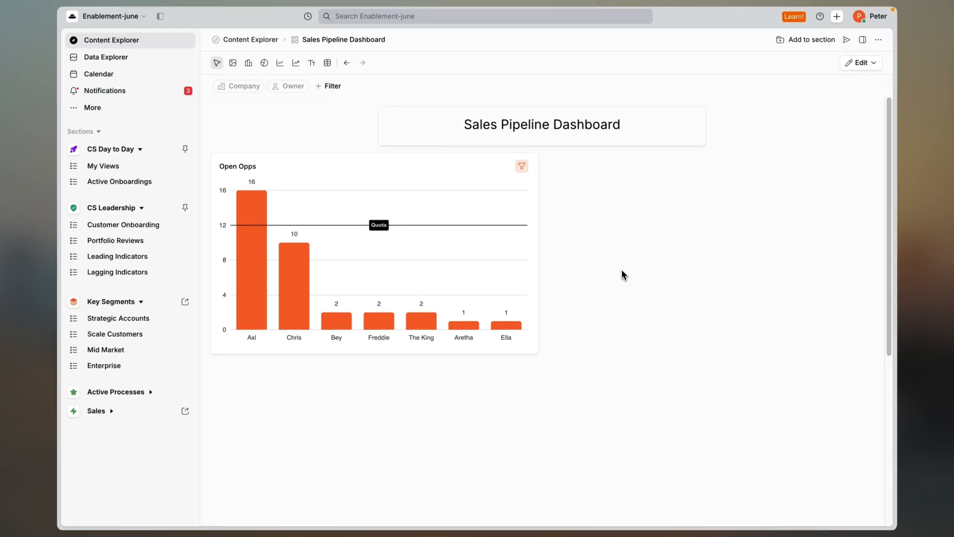
Duplicate the Open Opps chart and rename the copy "ARR of Open Opps".
right_click(487, 260)
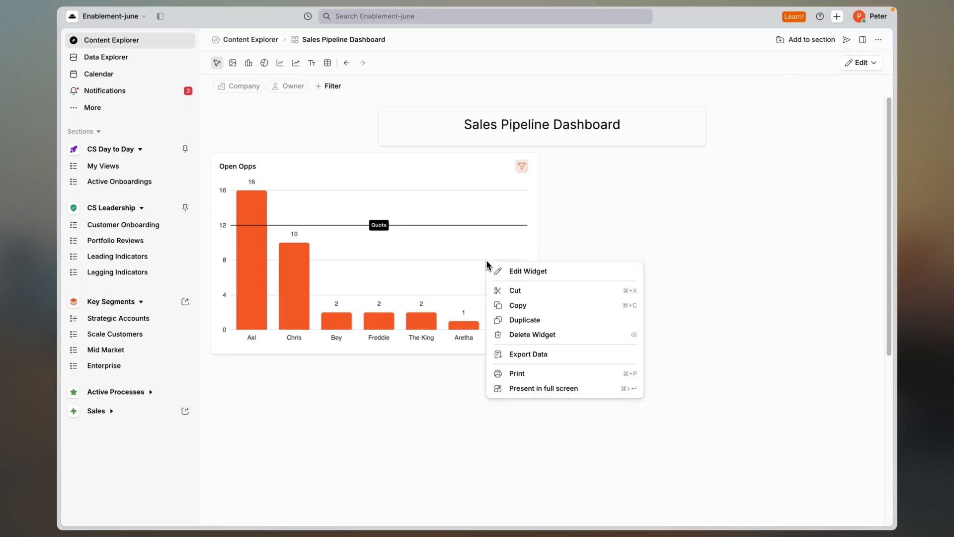
click(522, 323)
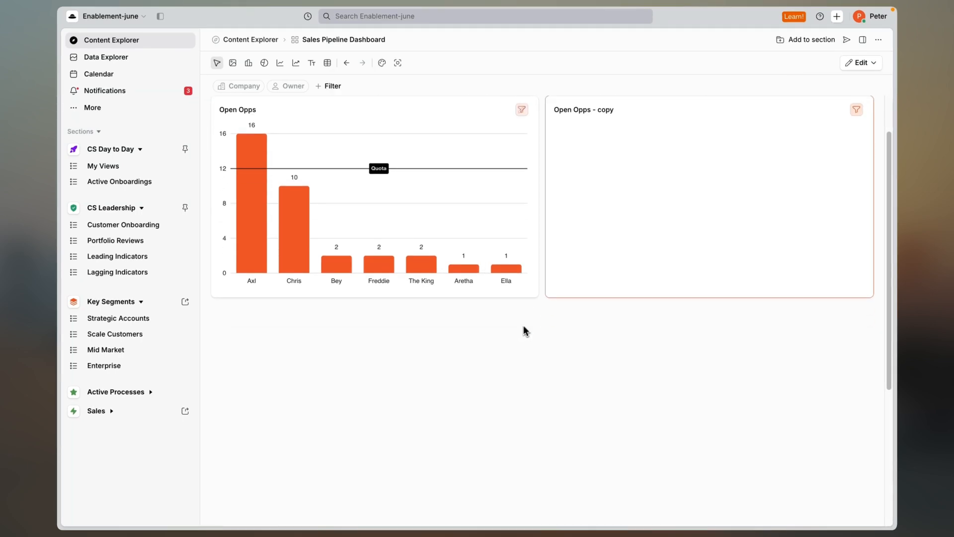
click(856, 109)
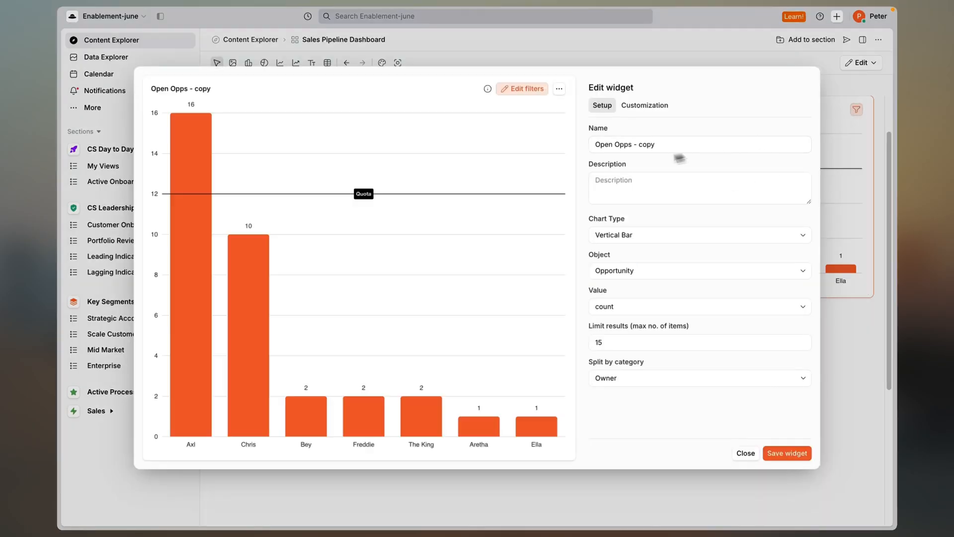
click(600, 150)
text(ARR of)
key(BackSpace)
key(BackSpace)
key(BackSpace)
key(BackSpace)
key(BackSpace)
key(BackSpace)
key(BackSpace)
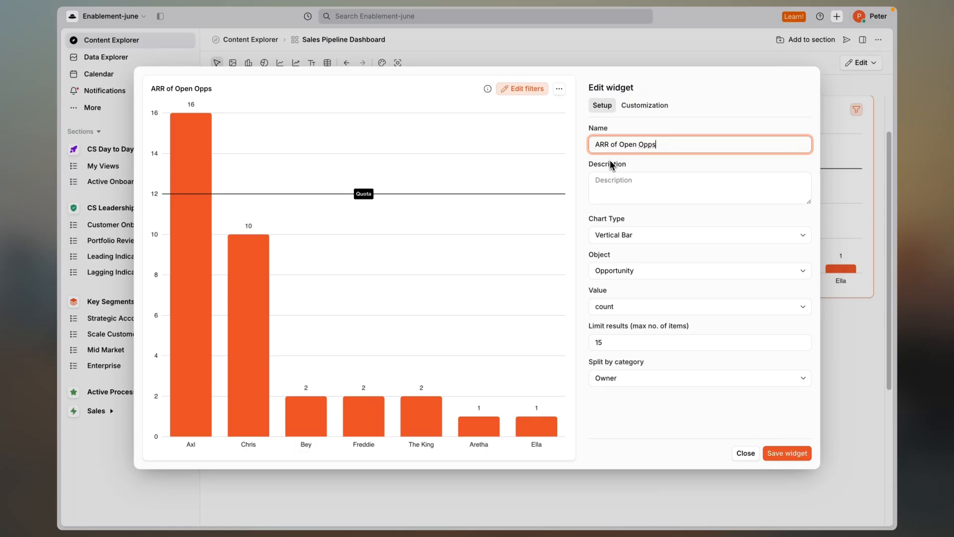
Change the ARR of Open Opps chart's value to sum, remove its Quota reference value and save the widget.
click(624, 306)
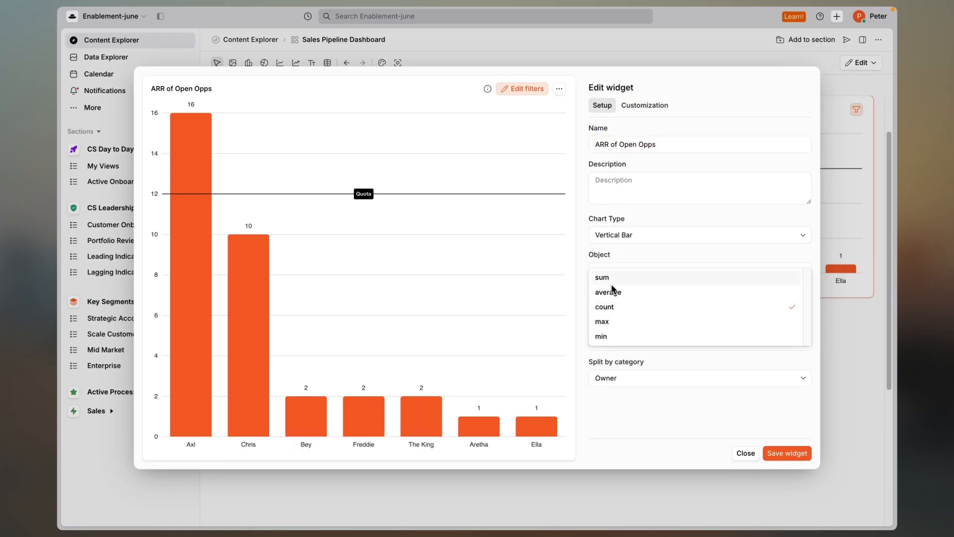
click(602, 277)
click(645, 105)
click(794, 220)
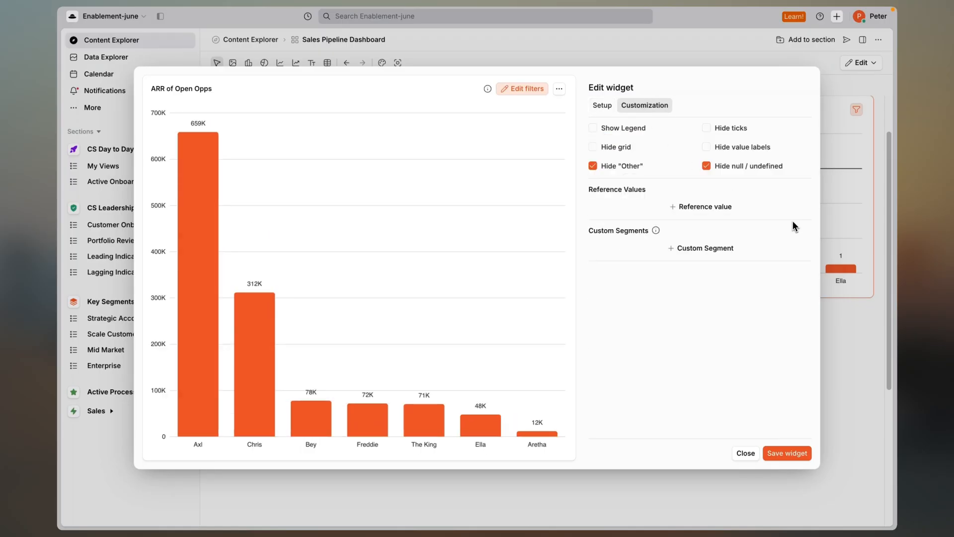
click(781, 450)
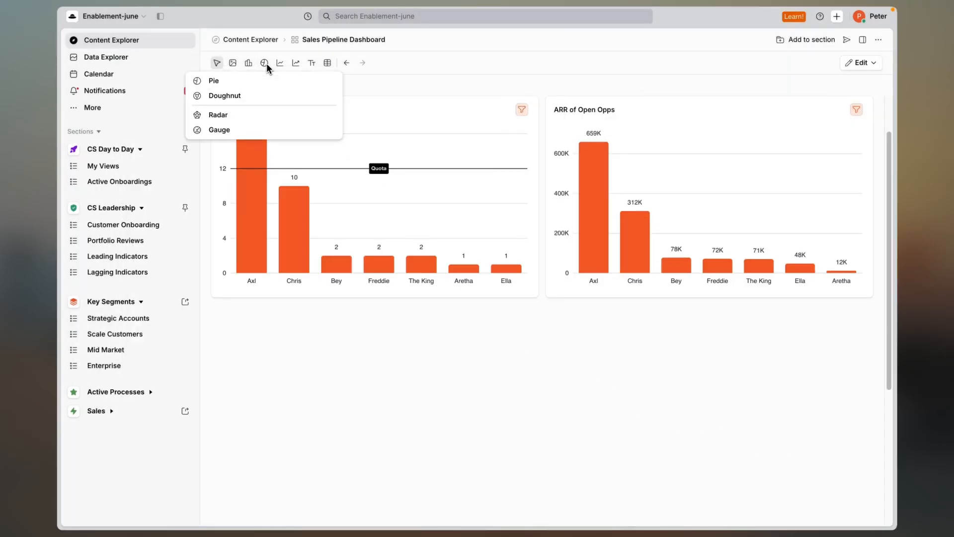
Start a new doughnut chart widget and name it "Open Opps this Q".
click(264, 97)
click(607, 145)
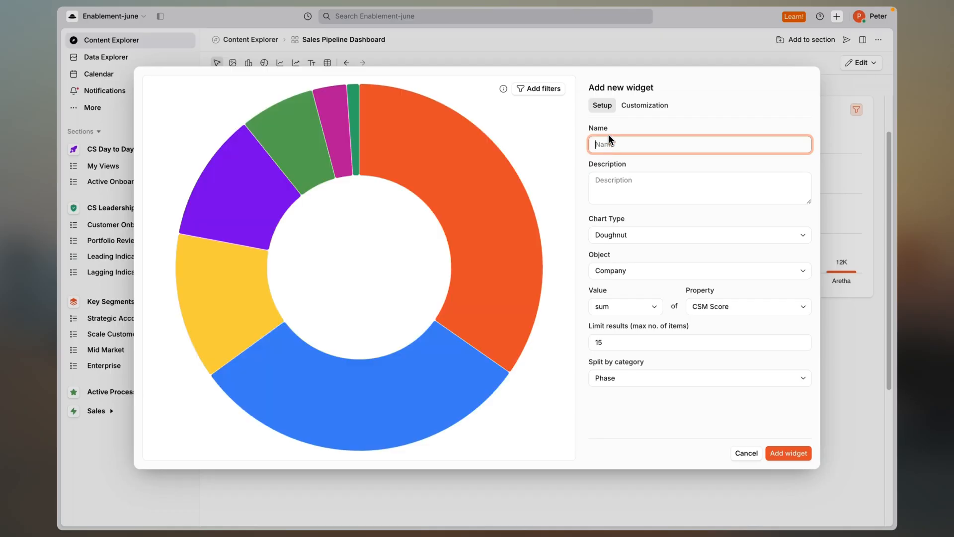
text(Open Opps this Q)
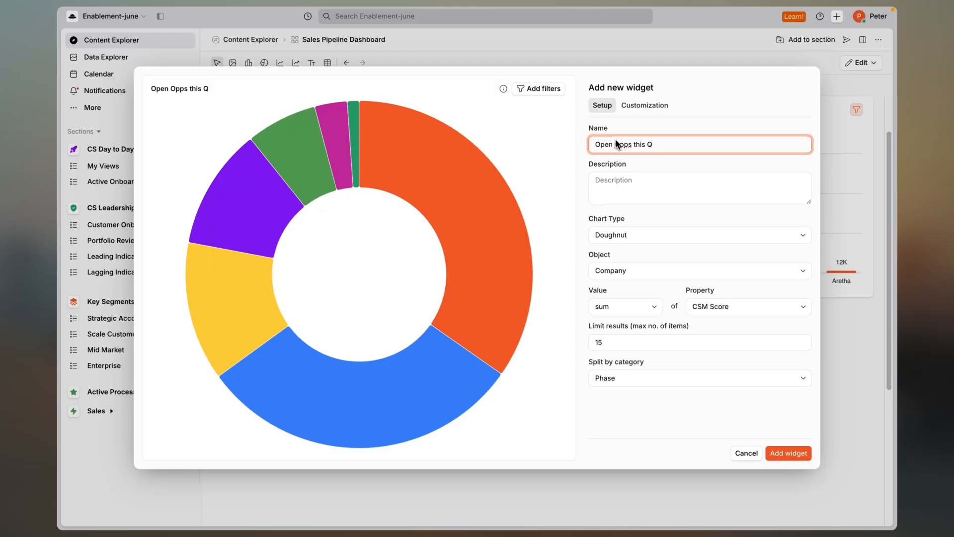
Set the doughnut chart's object to Opportunity and clear its limit on the number of results.
click(623, 274)
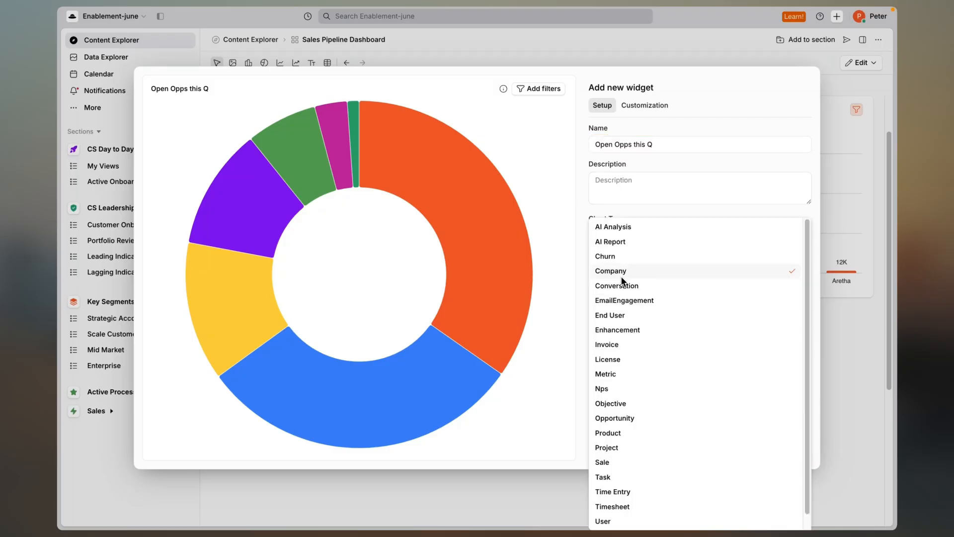
click(644, 420)
click(648, 342)
key(ctrl+a)
key(BackSpace)
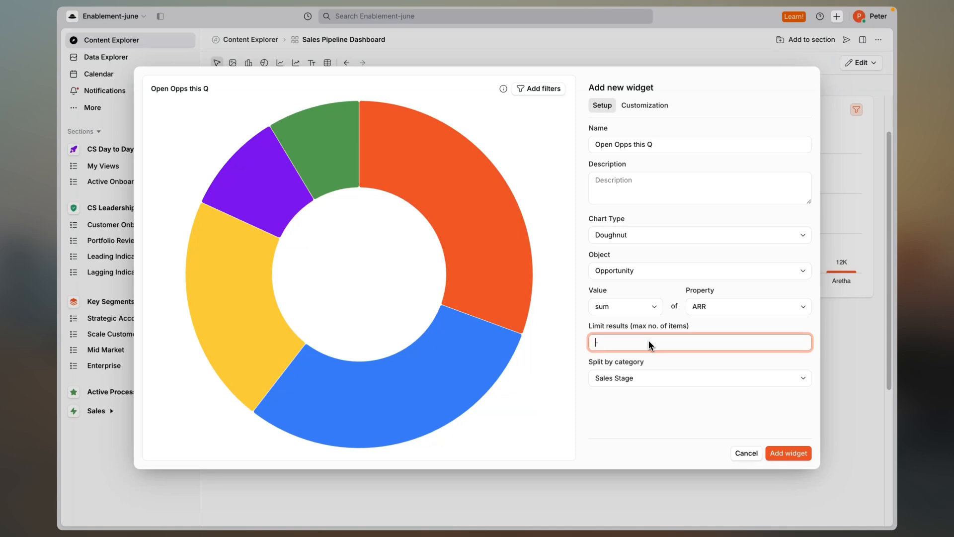
Show the legend, values and percentages on the doughnut chart.
click(652, 109)
click(651, 108)
click(630, 129)
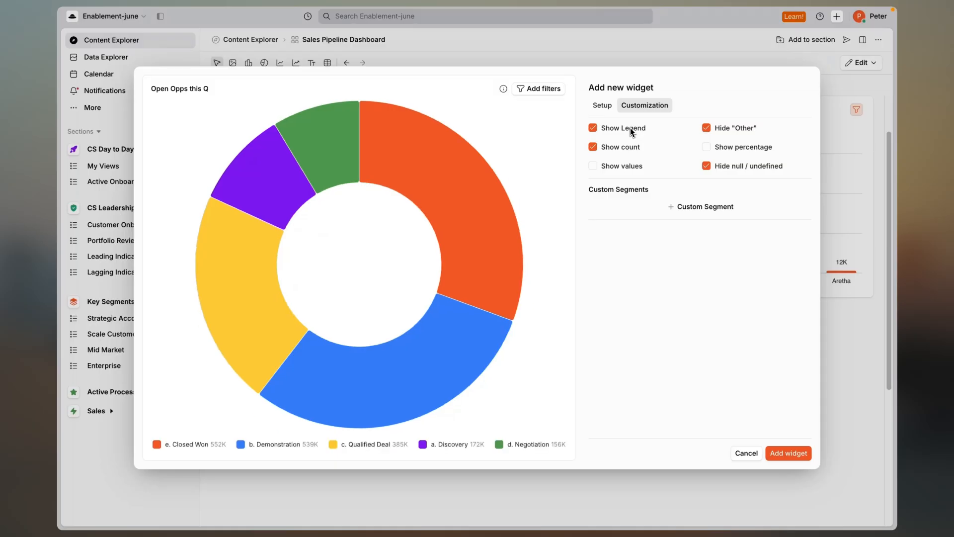
click(624, 166)
click(725, 147)
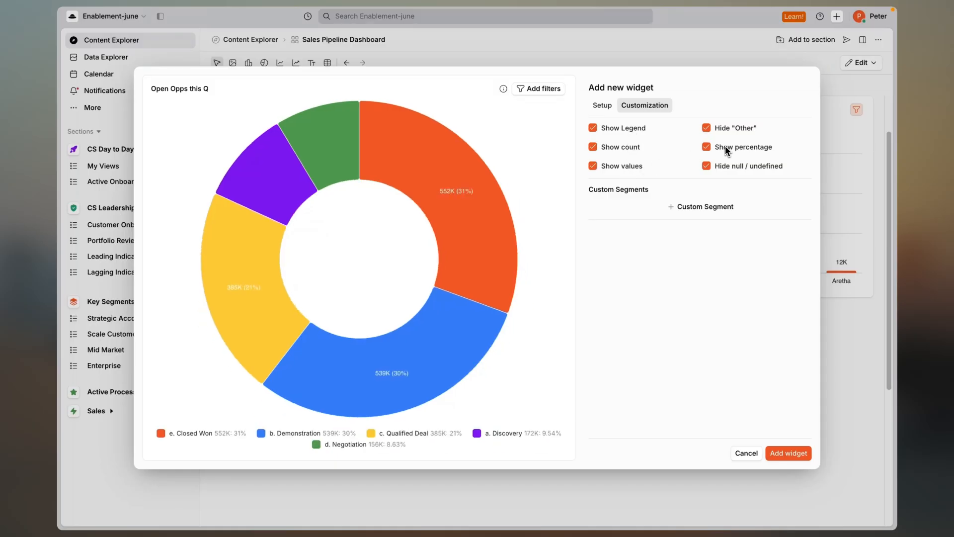
Add a filter rule to the doughnut chart on Close date with the This Quarter condition.
click(554, 92)
click(378, 194)
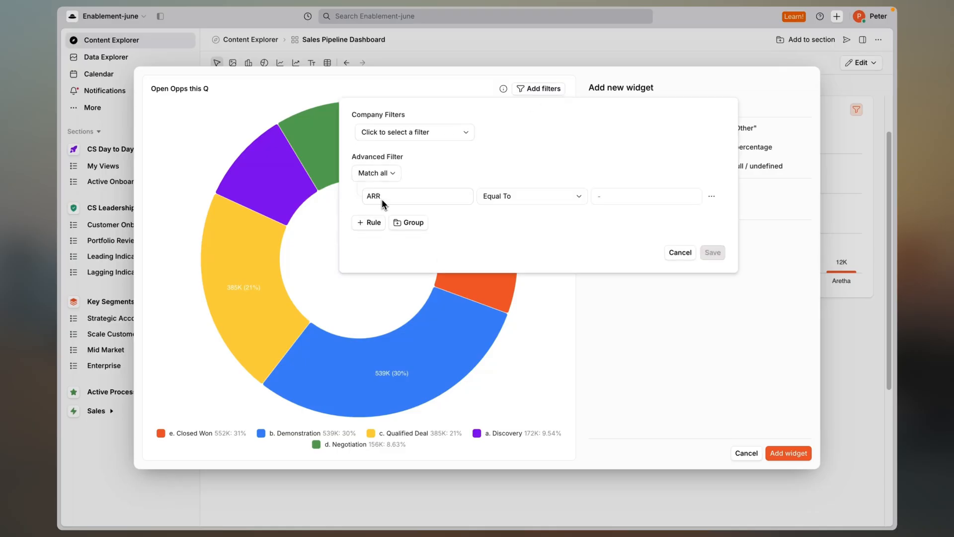
click(383, 200)
click(399, 263)
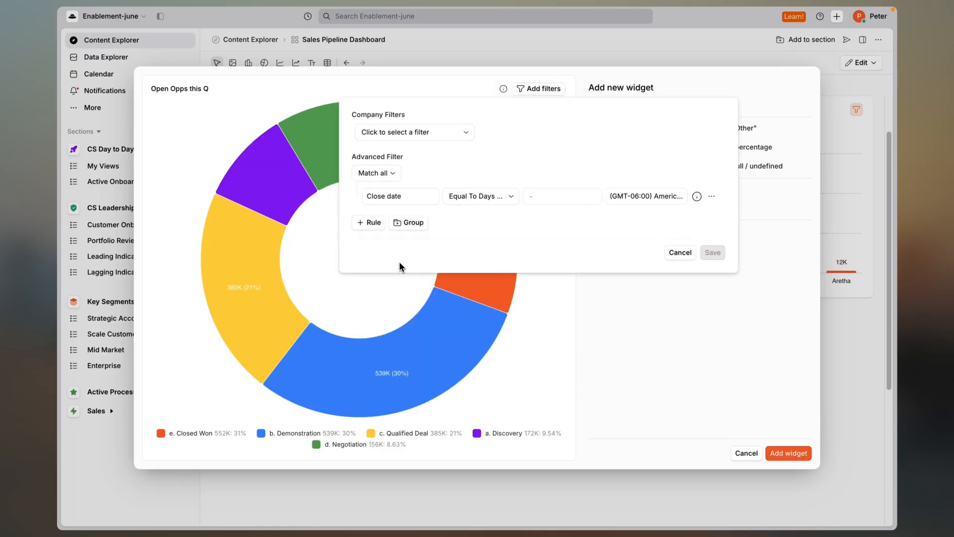
click(493, 196)
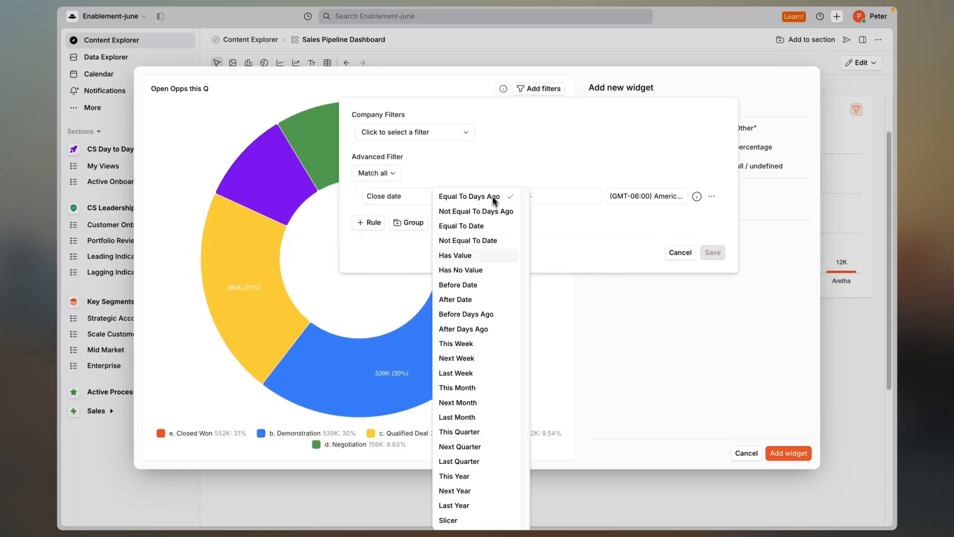
click(487, 430)
Duplicate the rule for Expected Close Date, let either rule match, save the filter and add the doughnut chart to the dashboard.
click(711, 196)
click(645, 196)
click(410, 223)
click(400, 348)
click(384, 173)
click(389, 187)
click(712, 276)
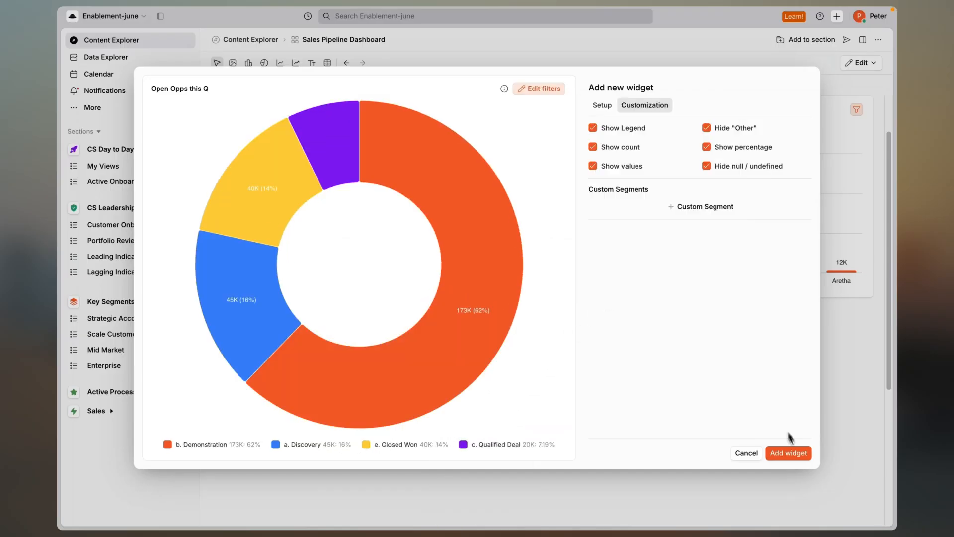
click(802, 452)
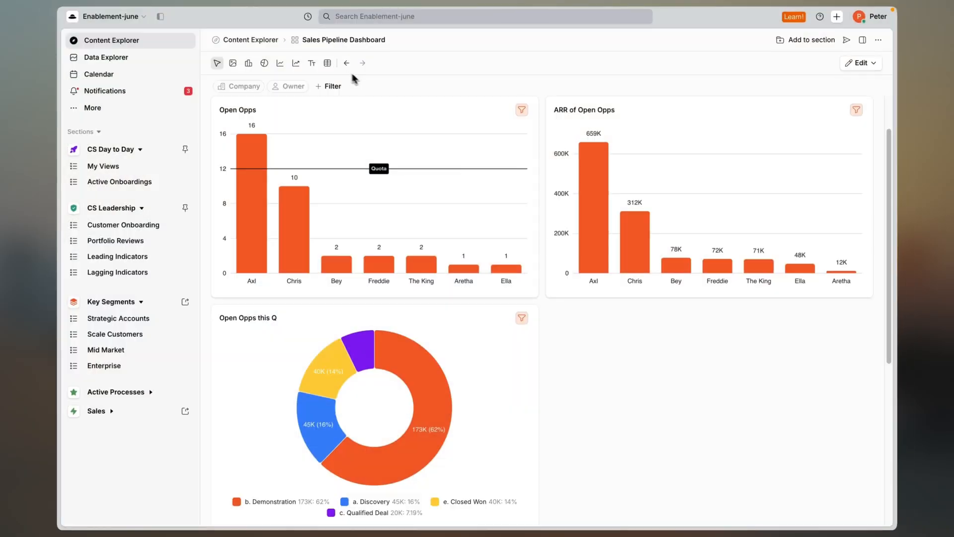
Start a new data table widget named "Open Opps" for the Opportunity object, keeping the default columns.
click(328, 62)
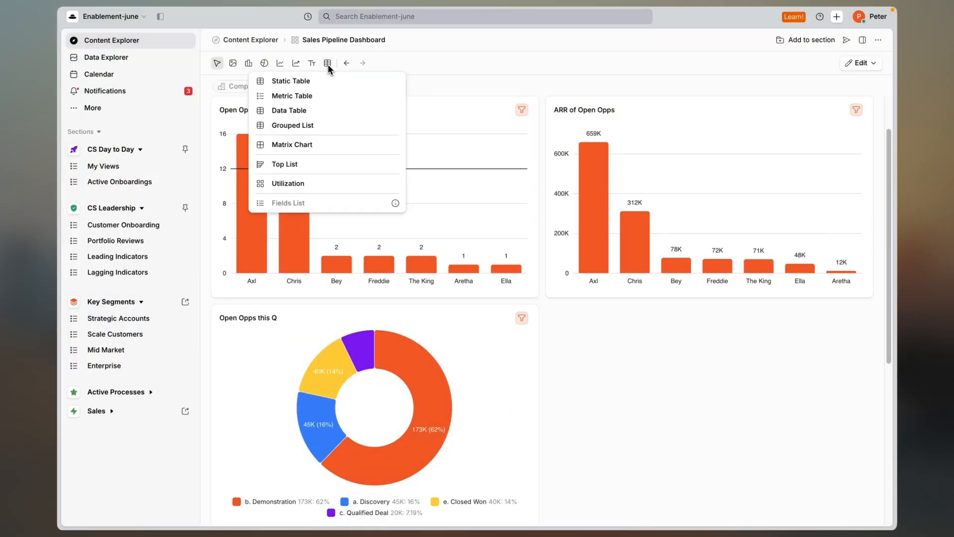
click(327, 111)
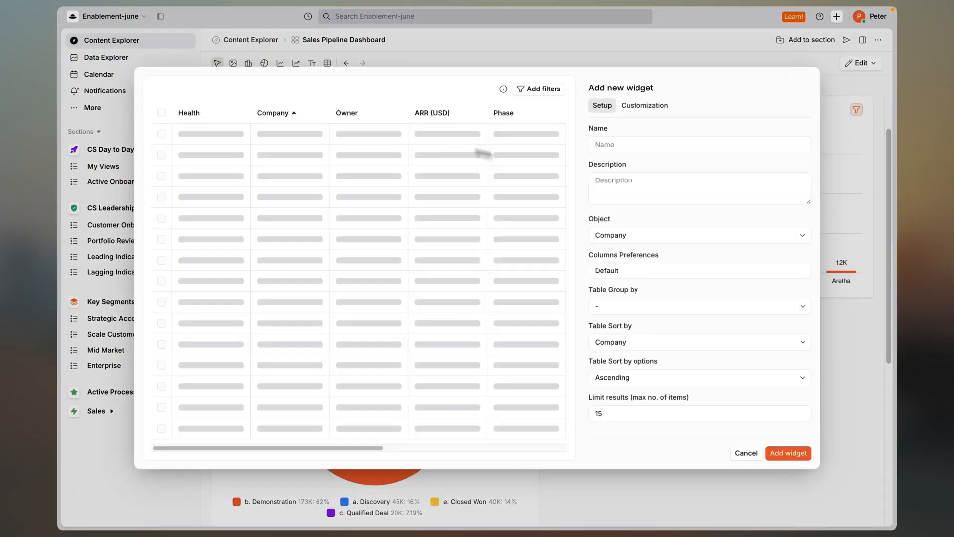
click(604, 145)
text(Open Opps)
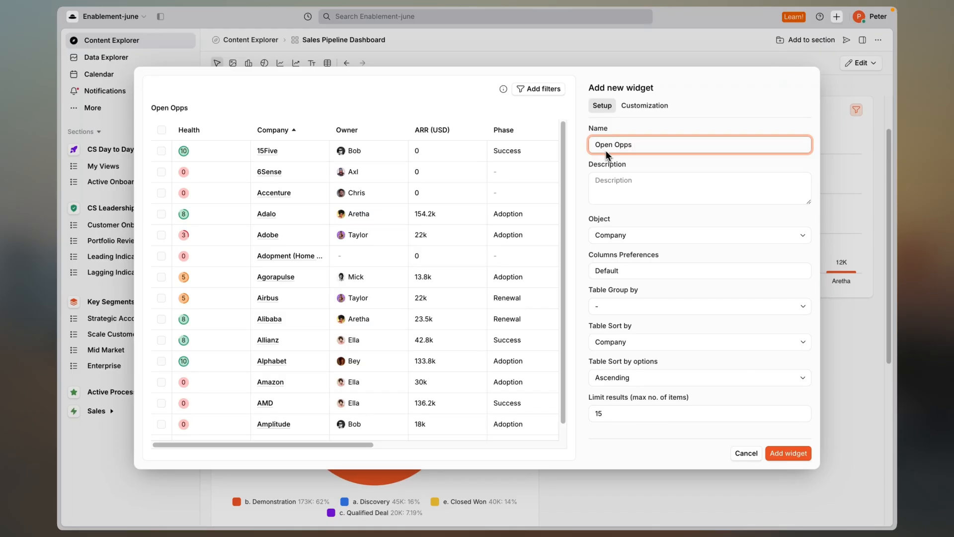
click(655, 234)
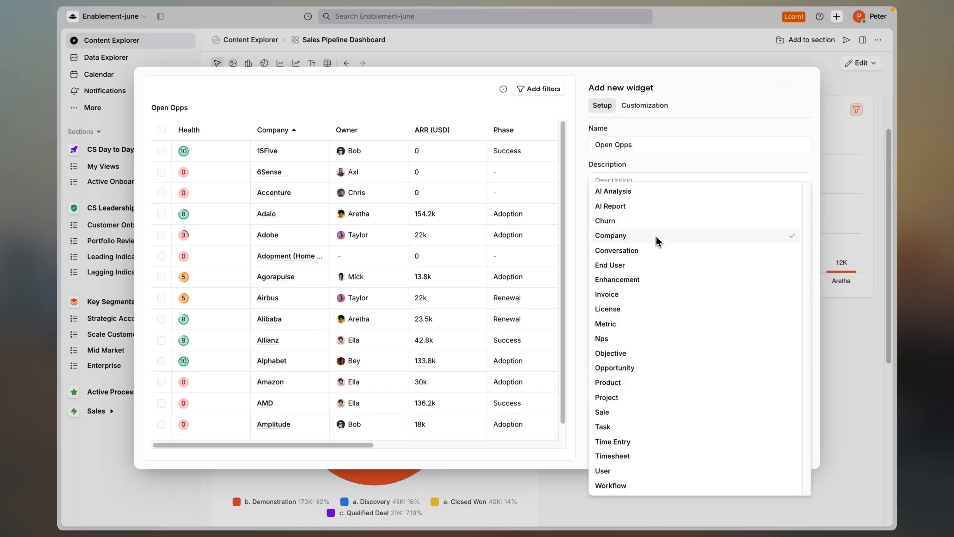
click(649, 367)
click(625, 269)
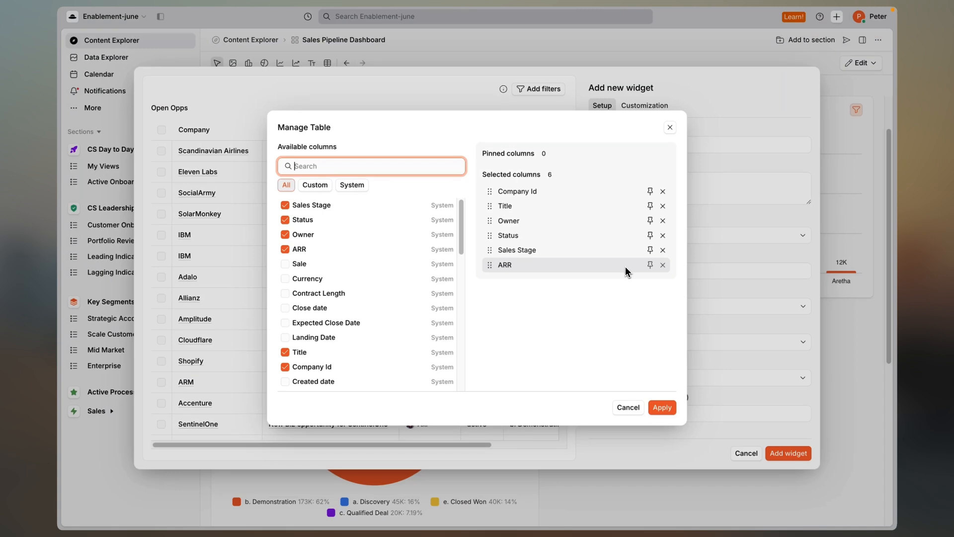
click(669, 130)
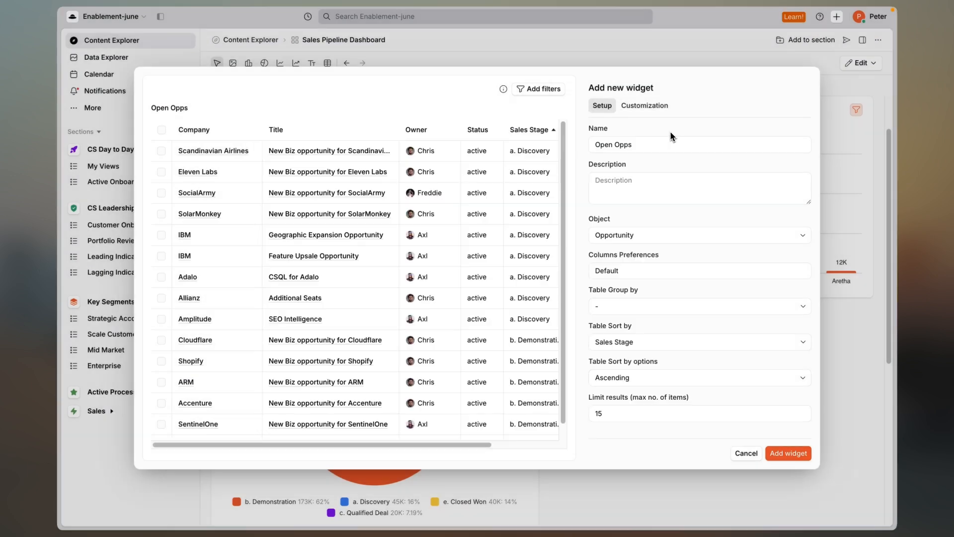
Add an advanced filter rule to the Open Opps table on Sales Stage with the Any Of condition.
click(539, 91)
click(368, 196)
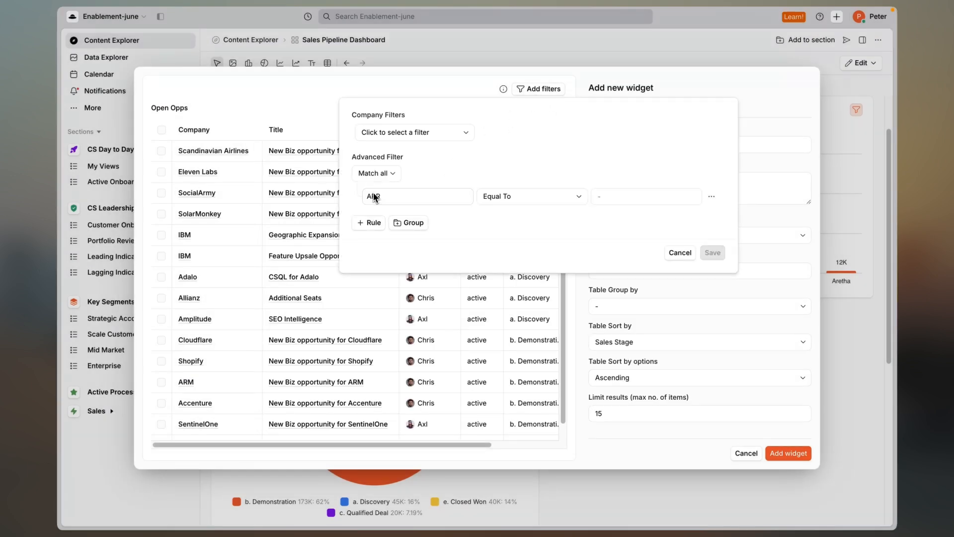
click(392, 196)
click(398, 384)
click(500, 196)
click(495, 255)
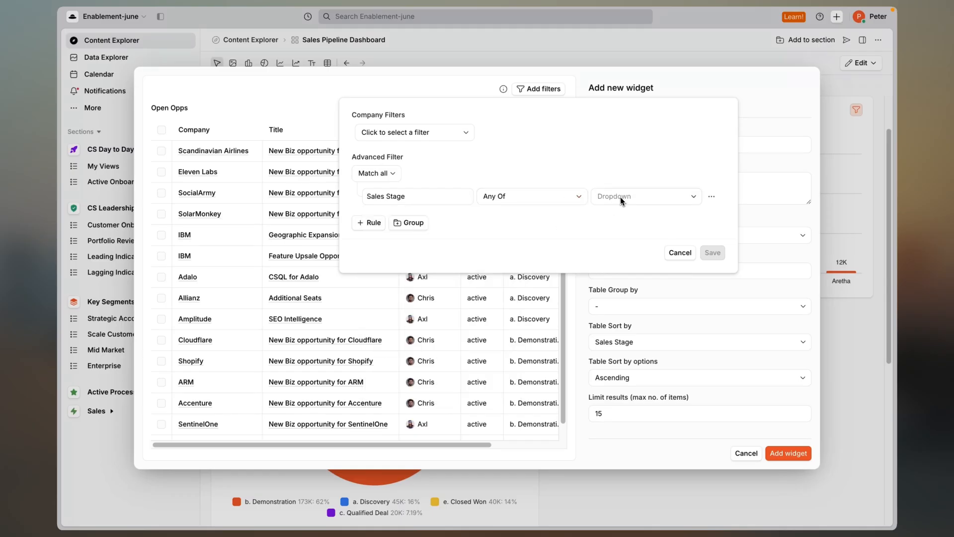
Include the a. Discovery, b. Demonstration, c. Qualified Deal and d. Negotiation stages in the table's filter rule and save the filter.
click(643, 196)
click(621, 231)
click(623, 246)
click(624, 260)
click(624, 275)
click(706, 252)
click(705, 251)
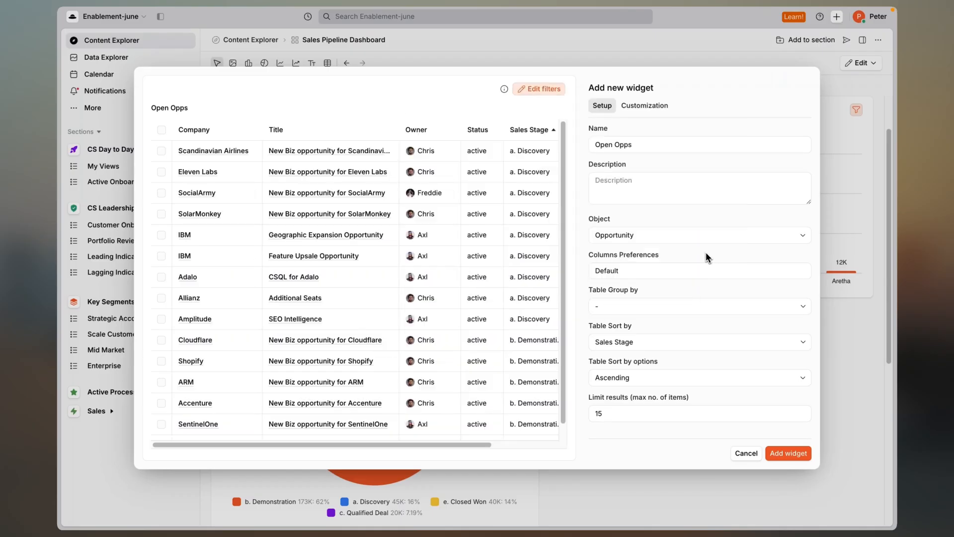
Add the Open Opps table widget to the dashboard and switch the dashboard to Explore mode.
click(776, 452)
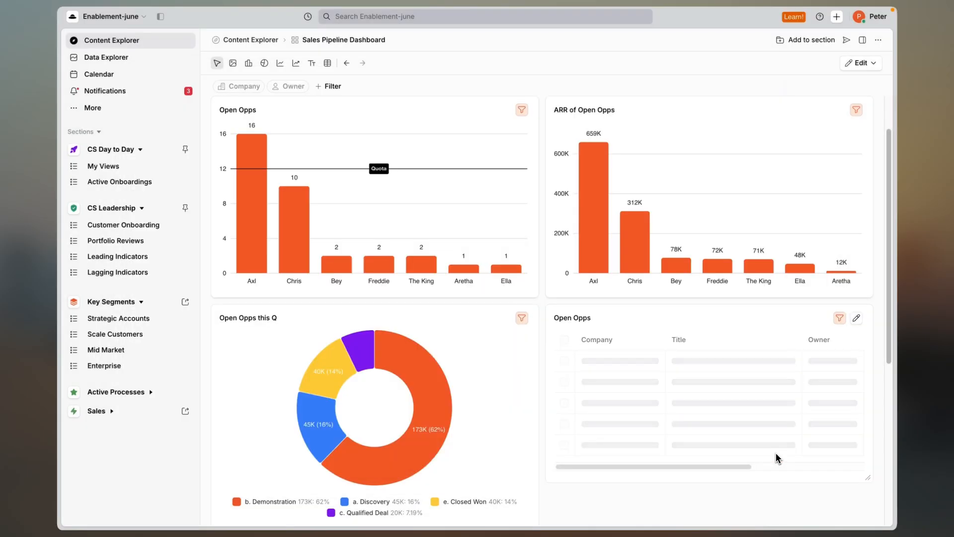
click(859, 63)
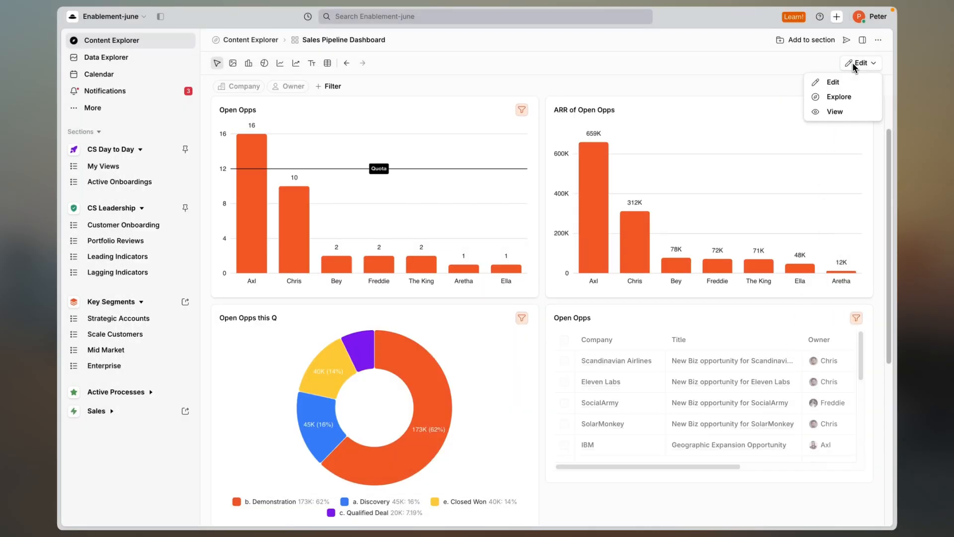
click(851, 97)
Select all rows in the Open Opps table and open the additional bulk actions.
click(564, 339)
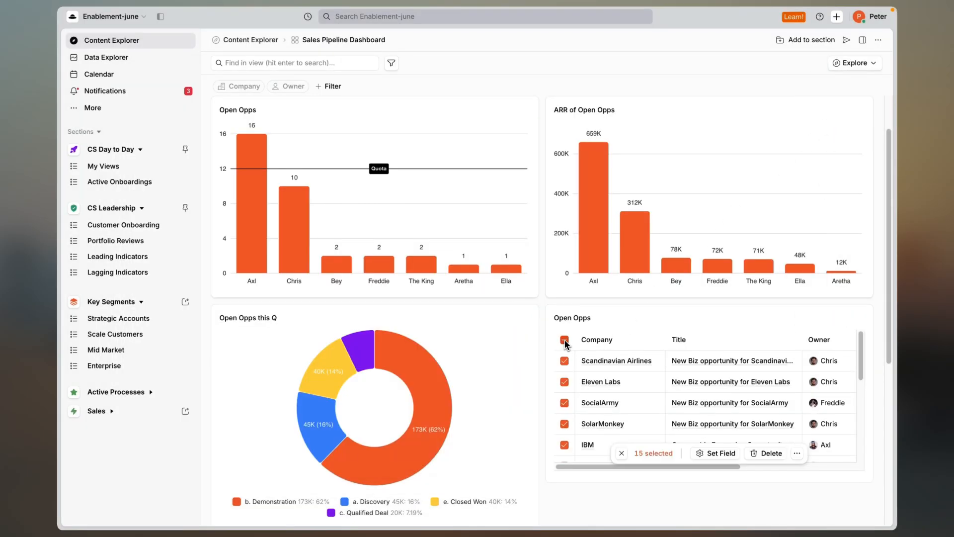
click(797, 454)
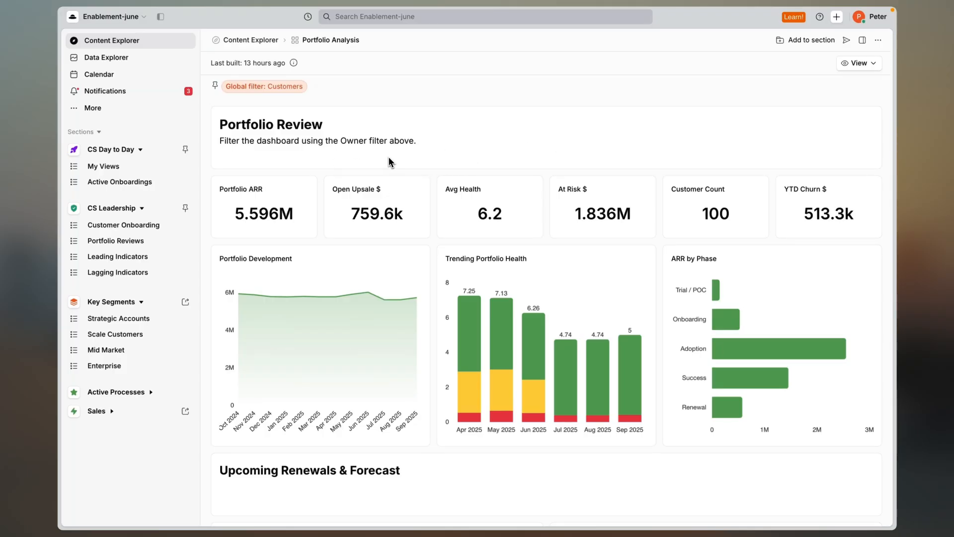
Examine the Portfolio Analysis dashboard's charts, including the Upcoming Renewals & Forecast section.
scroll(389, 162, down, 3)
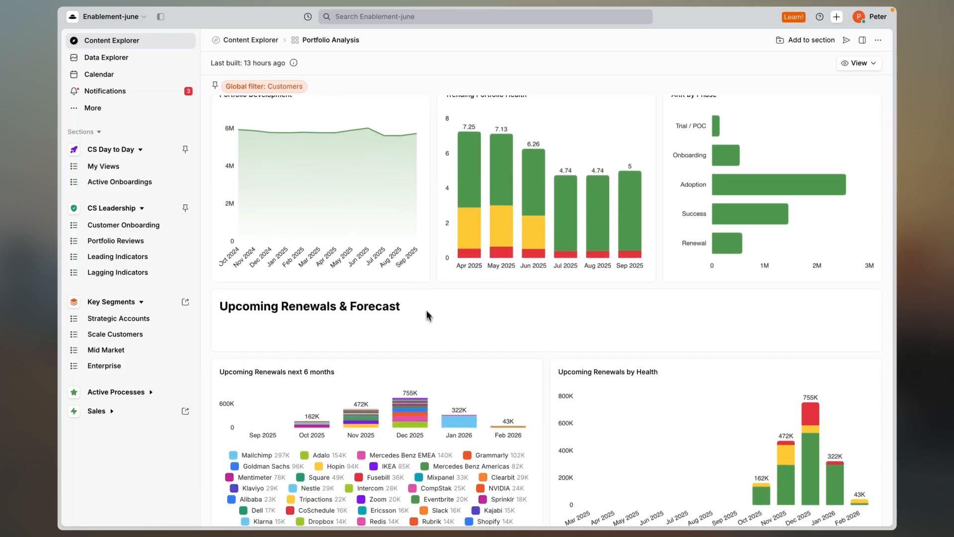
scroll(426, 253, down, 2)
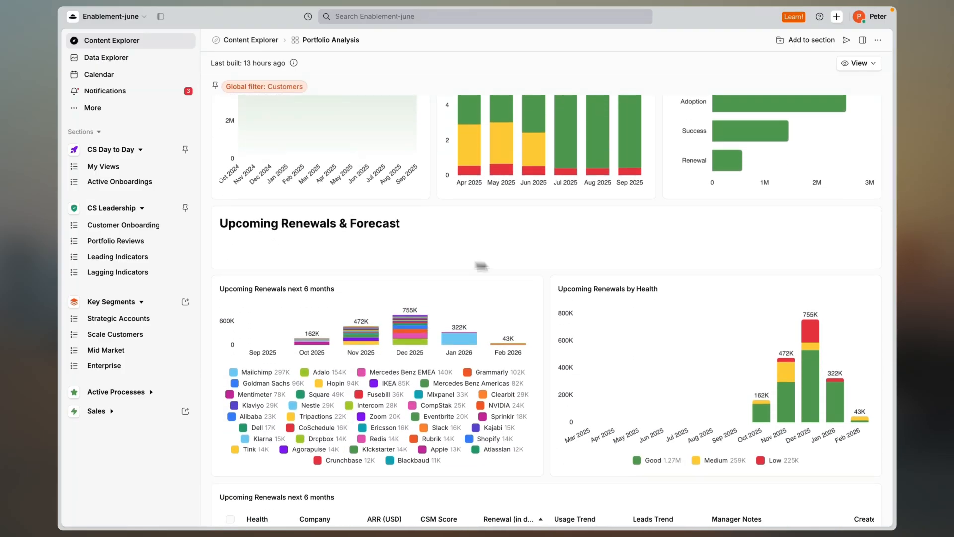
scroll(418, 255, up, 5)
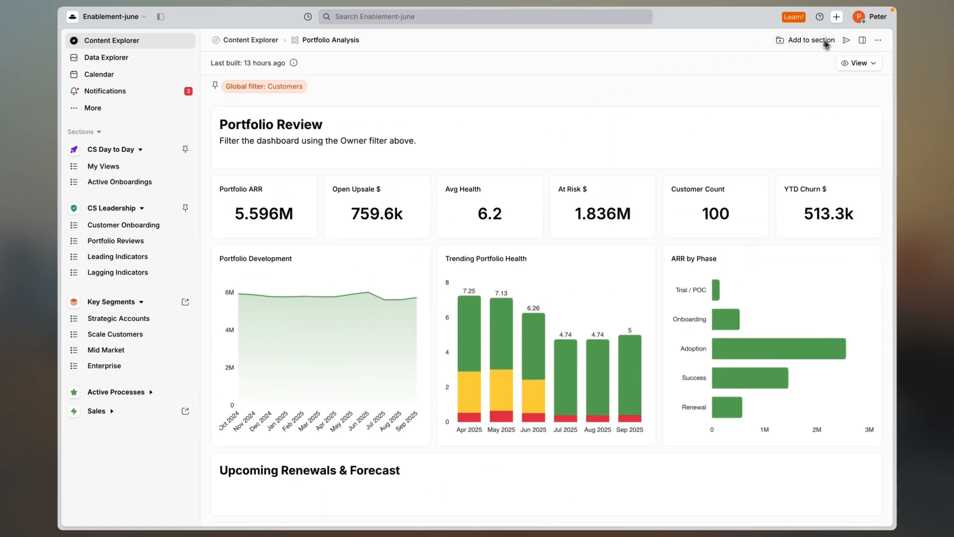
Open the sharing settings of Portfolio Analysis and review the general access options.
click(846, 40)
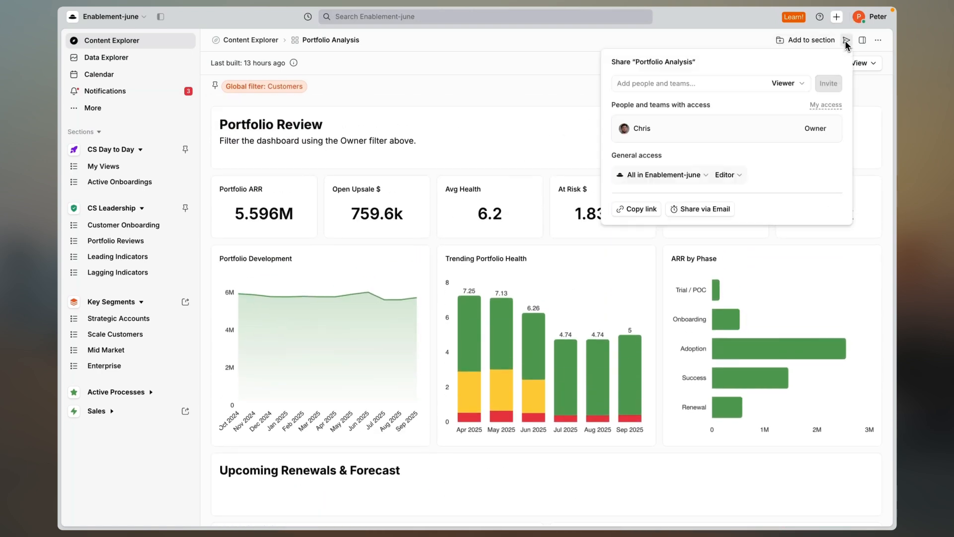
click(696, 176)
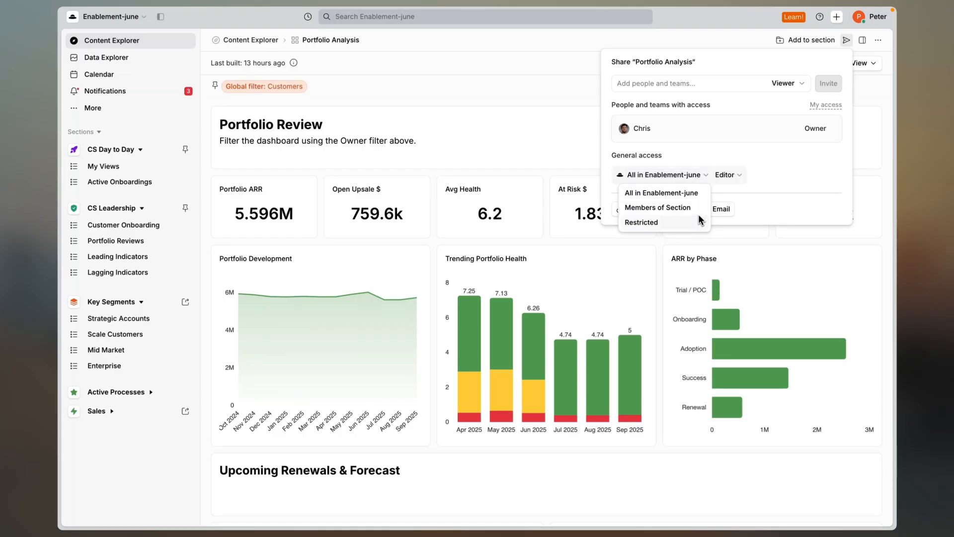
click(669, 86)
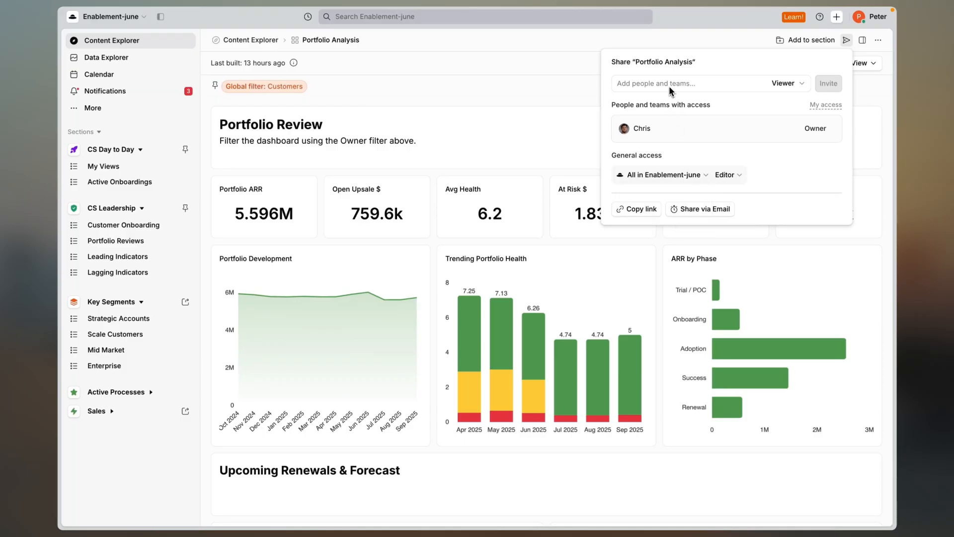
Choose the All CS team as a Viewer to invite to Portfolio Analysis and close sharing without sending the invitation.
click(669, 85)
click(649, 99)
click(764, 60)
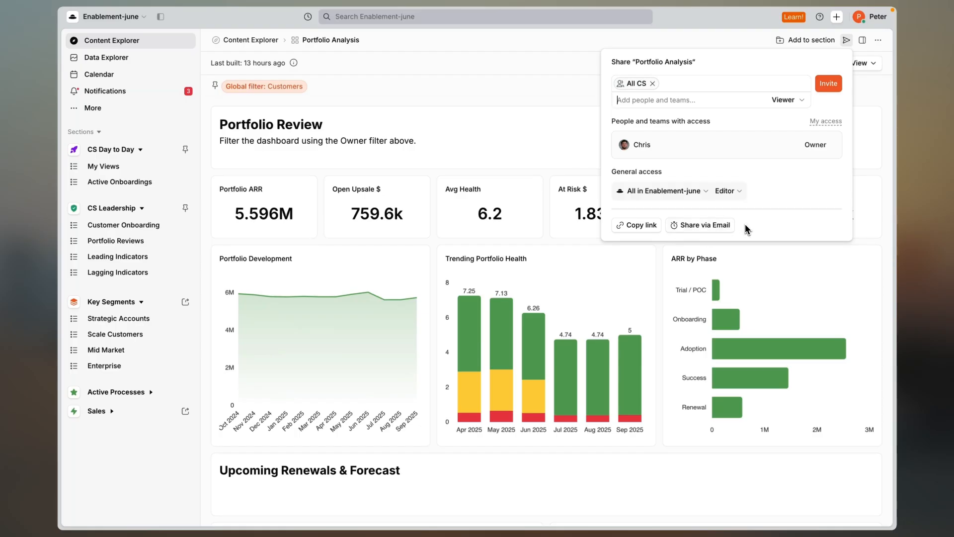
click(845, 41)
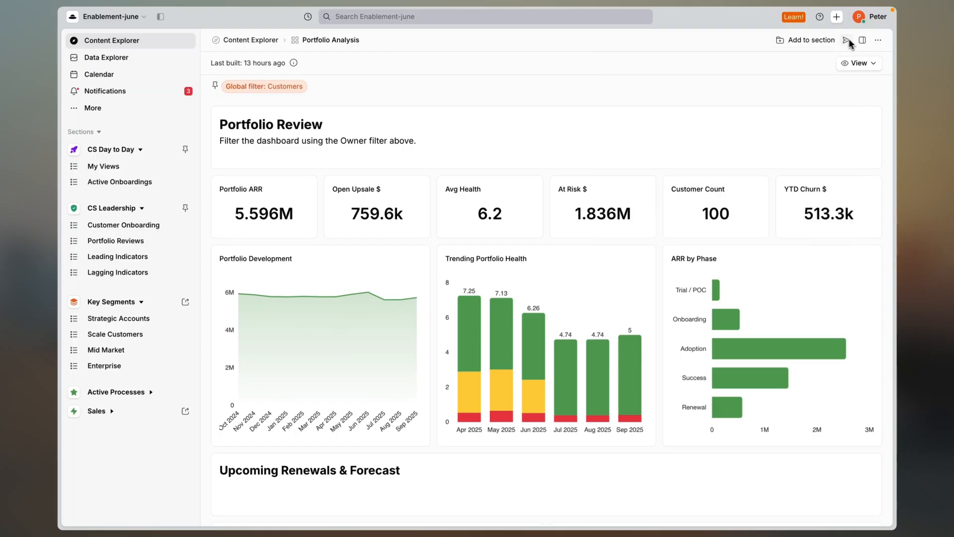
Review the Portfolio Analysis page options, including duplication and default palettes, and open the list of help resources.
click(877, 41)
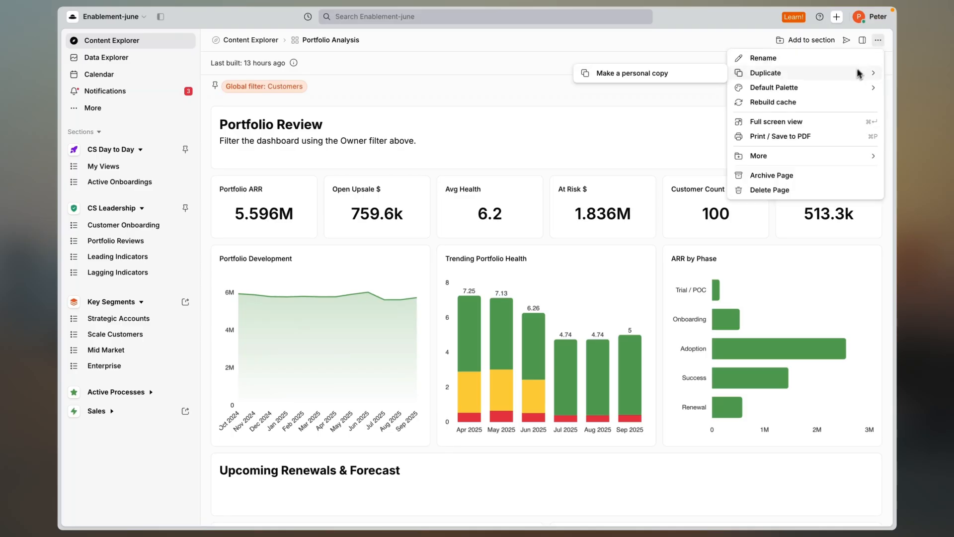
mouse_move(825, 157)
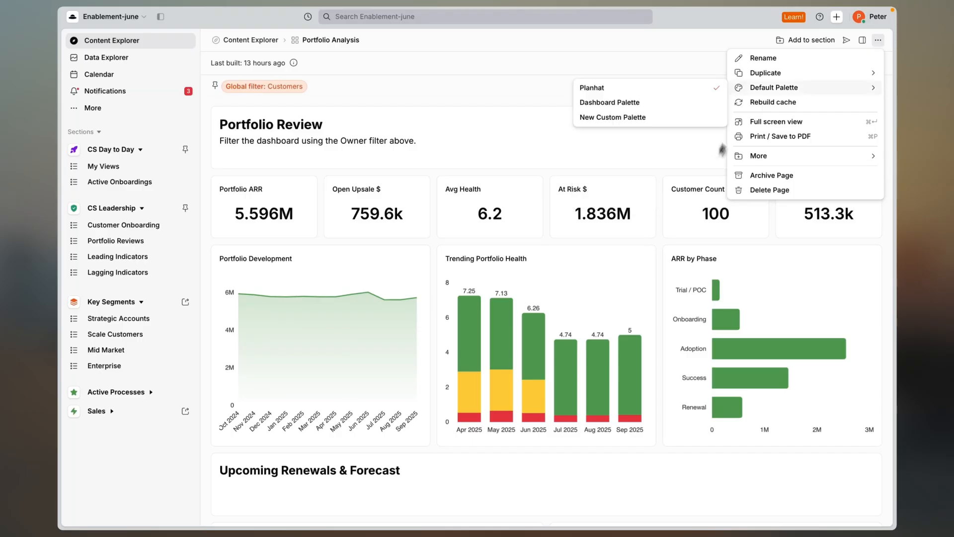
click(814, 28)
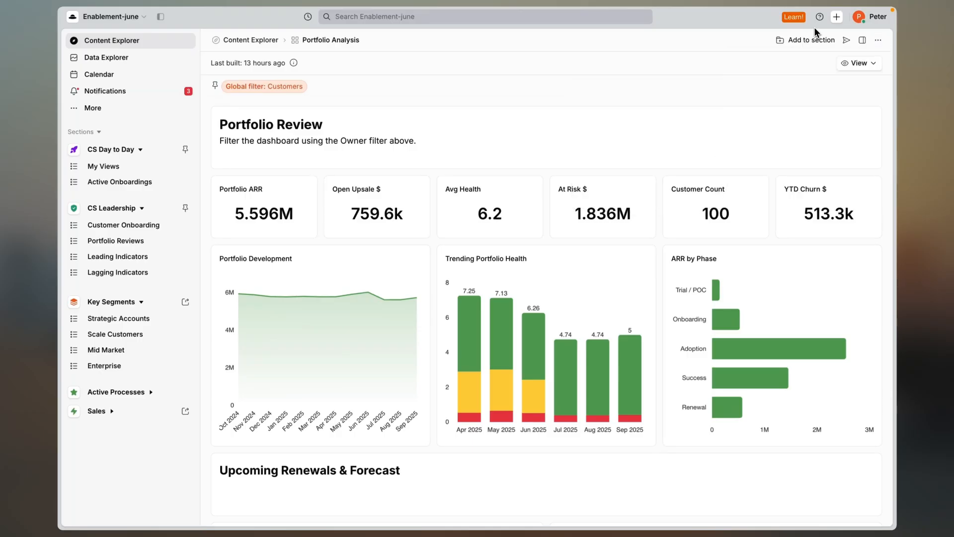
click(819, 19)
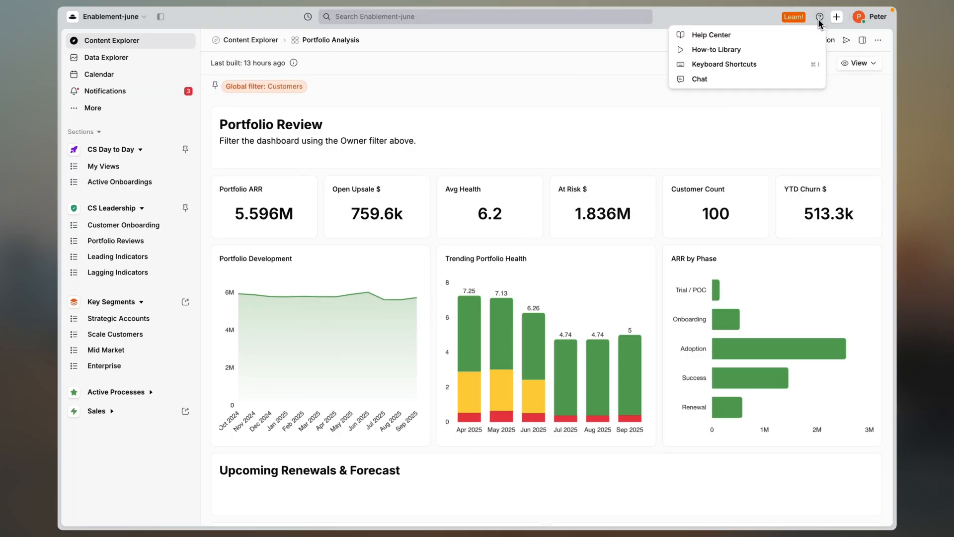